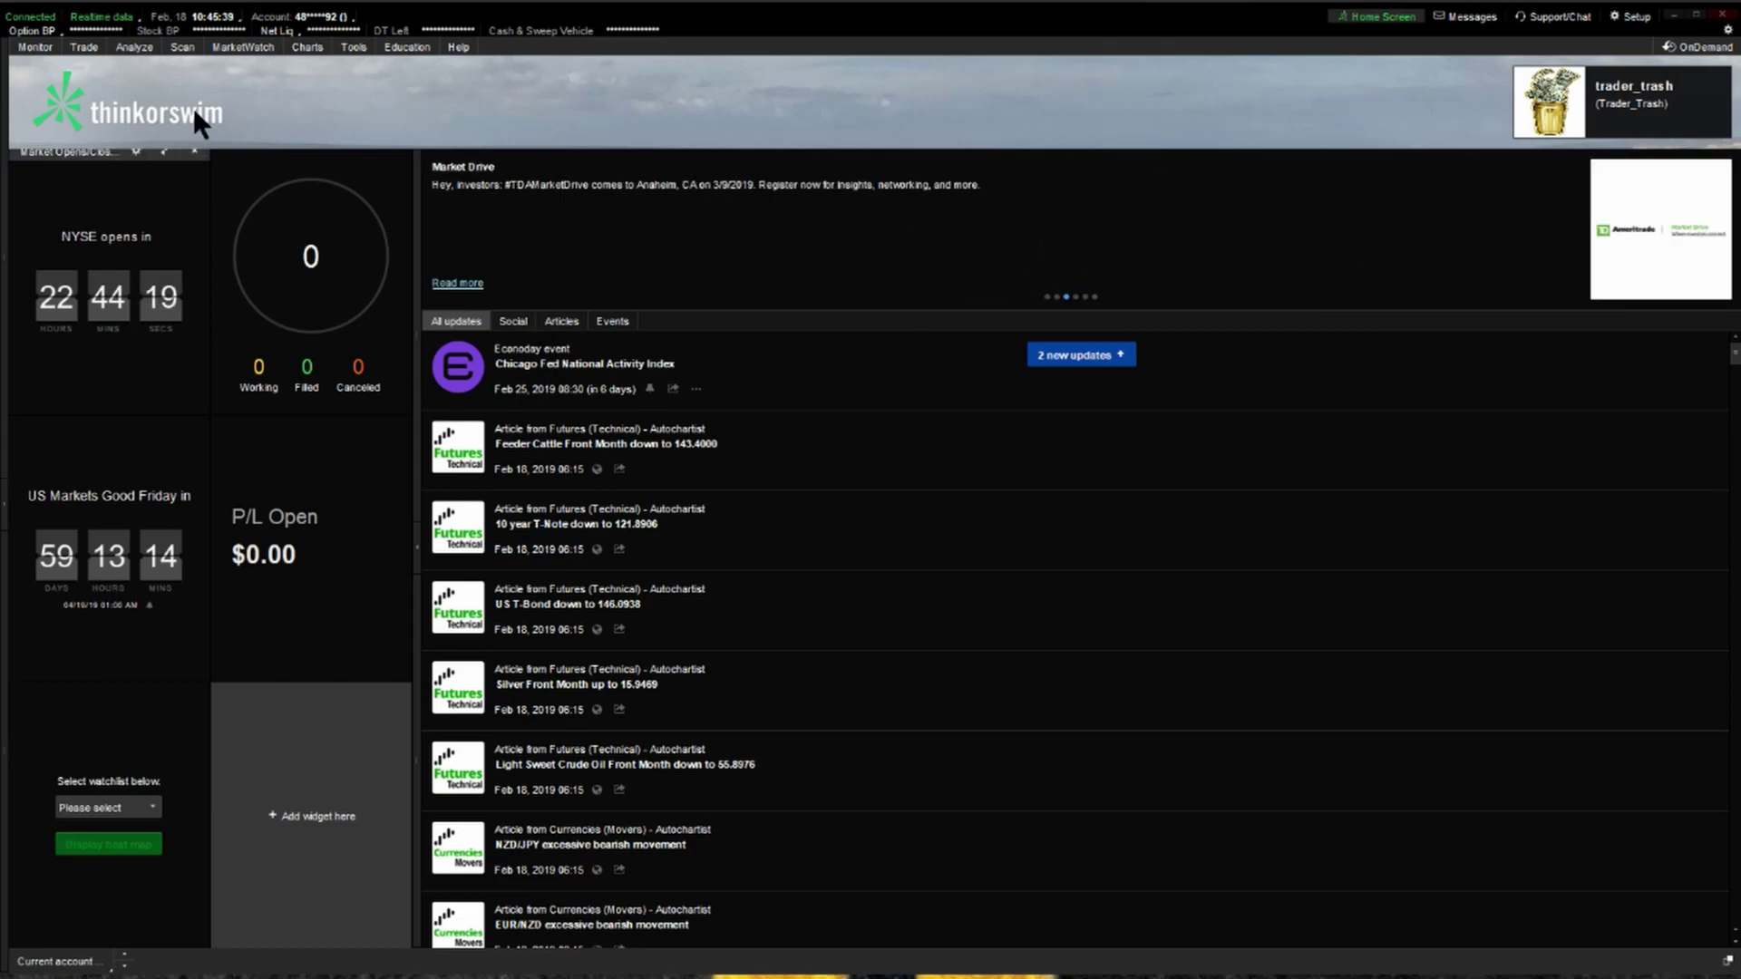
Go to the stock scan page and delete the default Net change, Volume and % change filters.
left_click(183, 48)
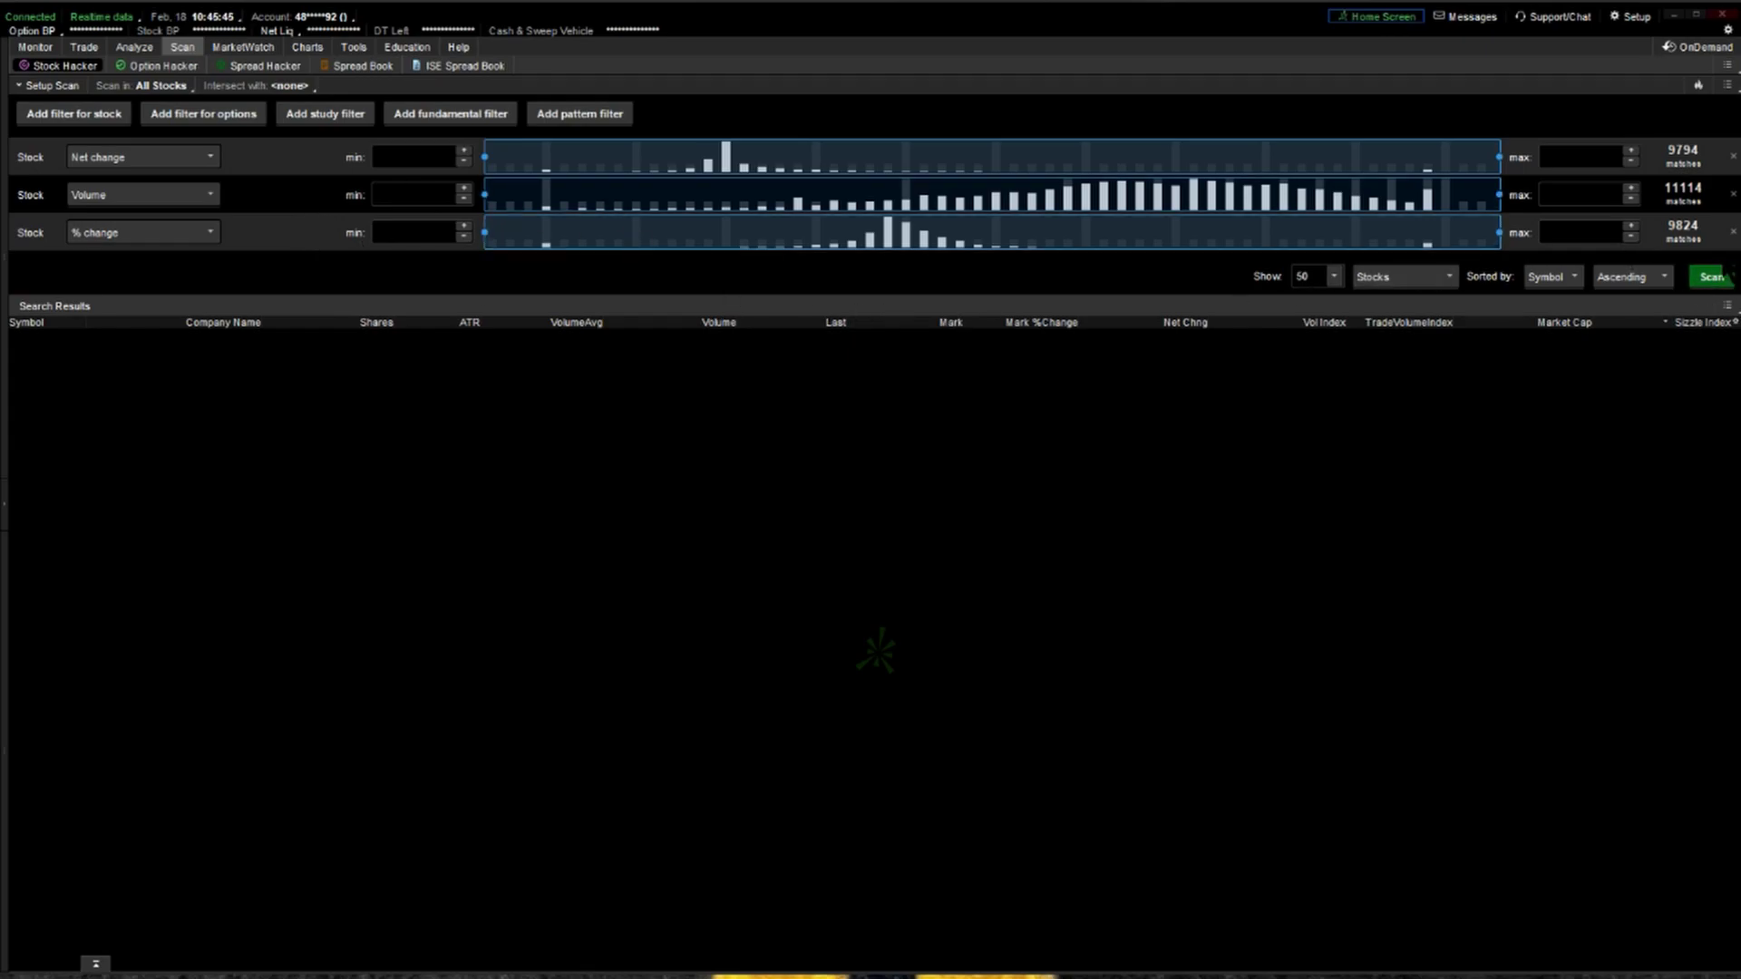
left_click(1733, 232)
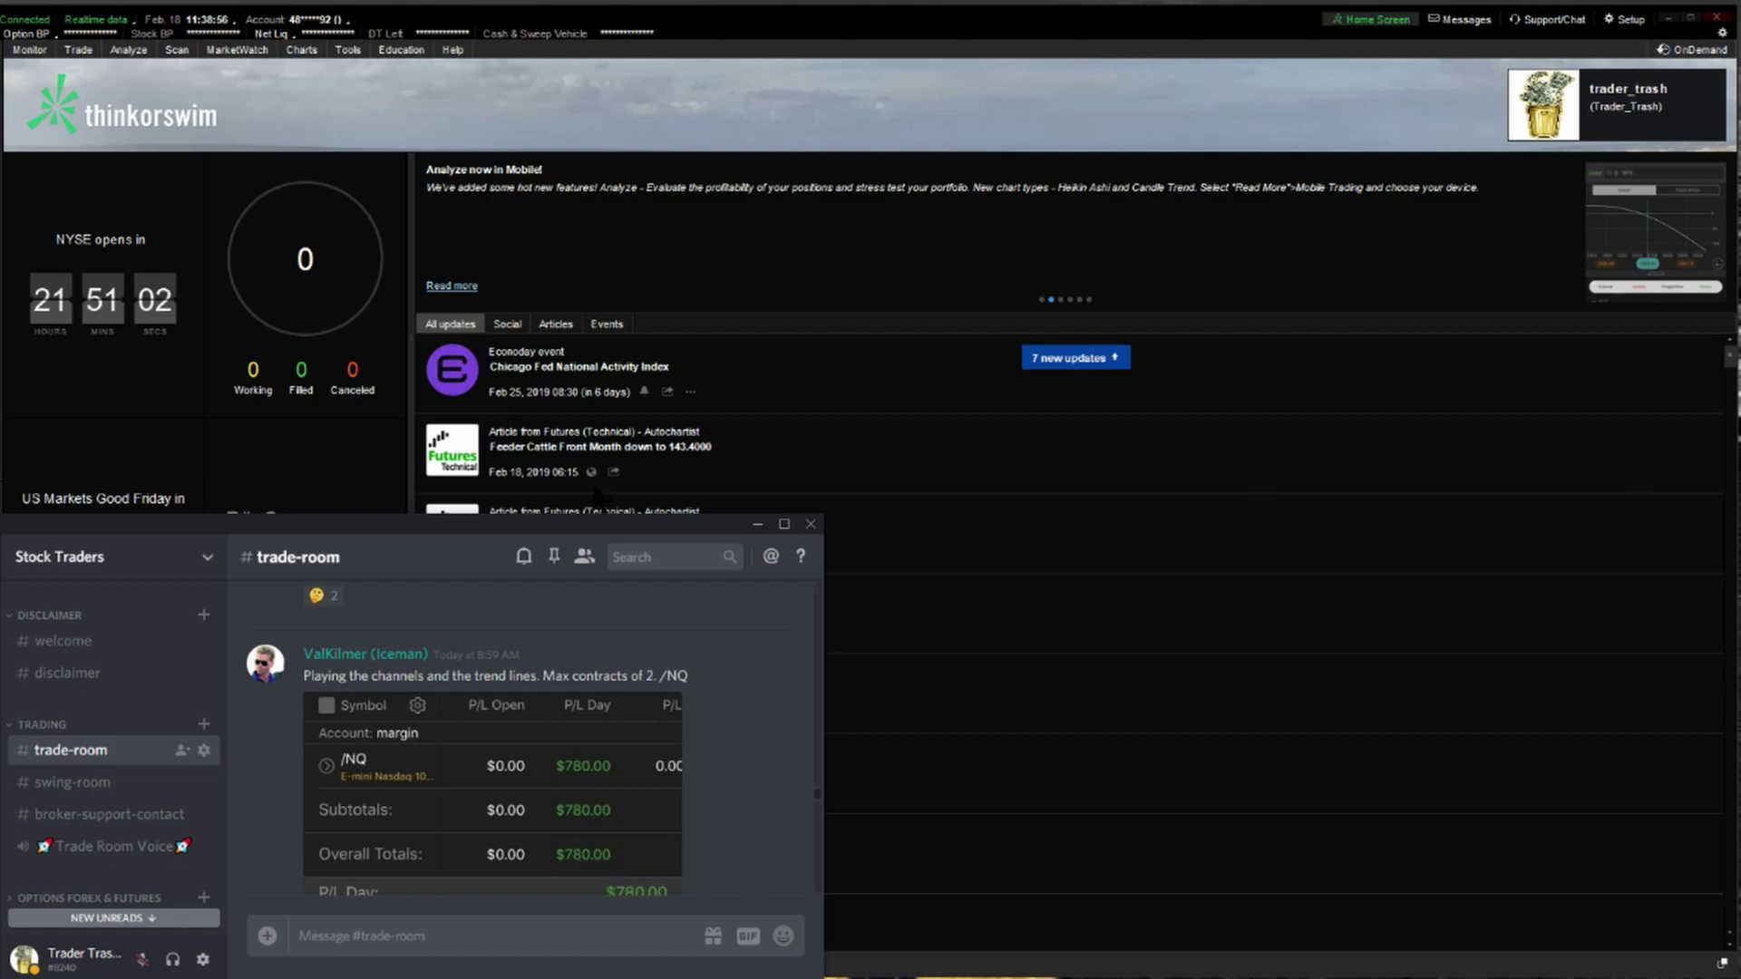
In Discord's #scanners channel, copy the tos.mx link for the Pre Market Down Gap Low Float scan.
scroll(149, 670, "down", 3)
scroll(150, 675, "down", 3)
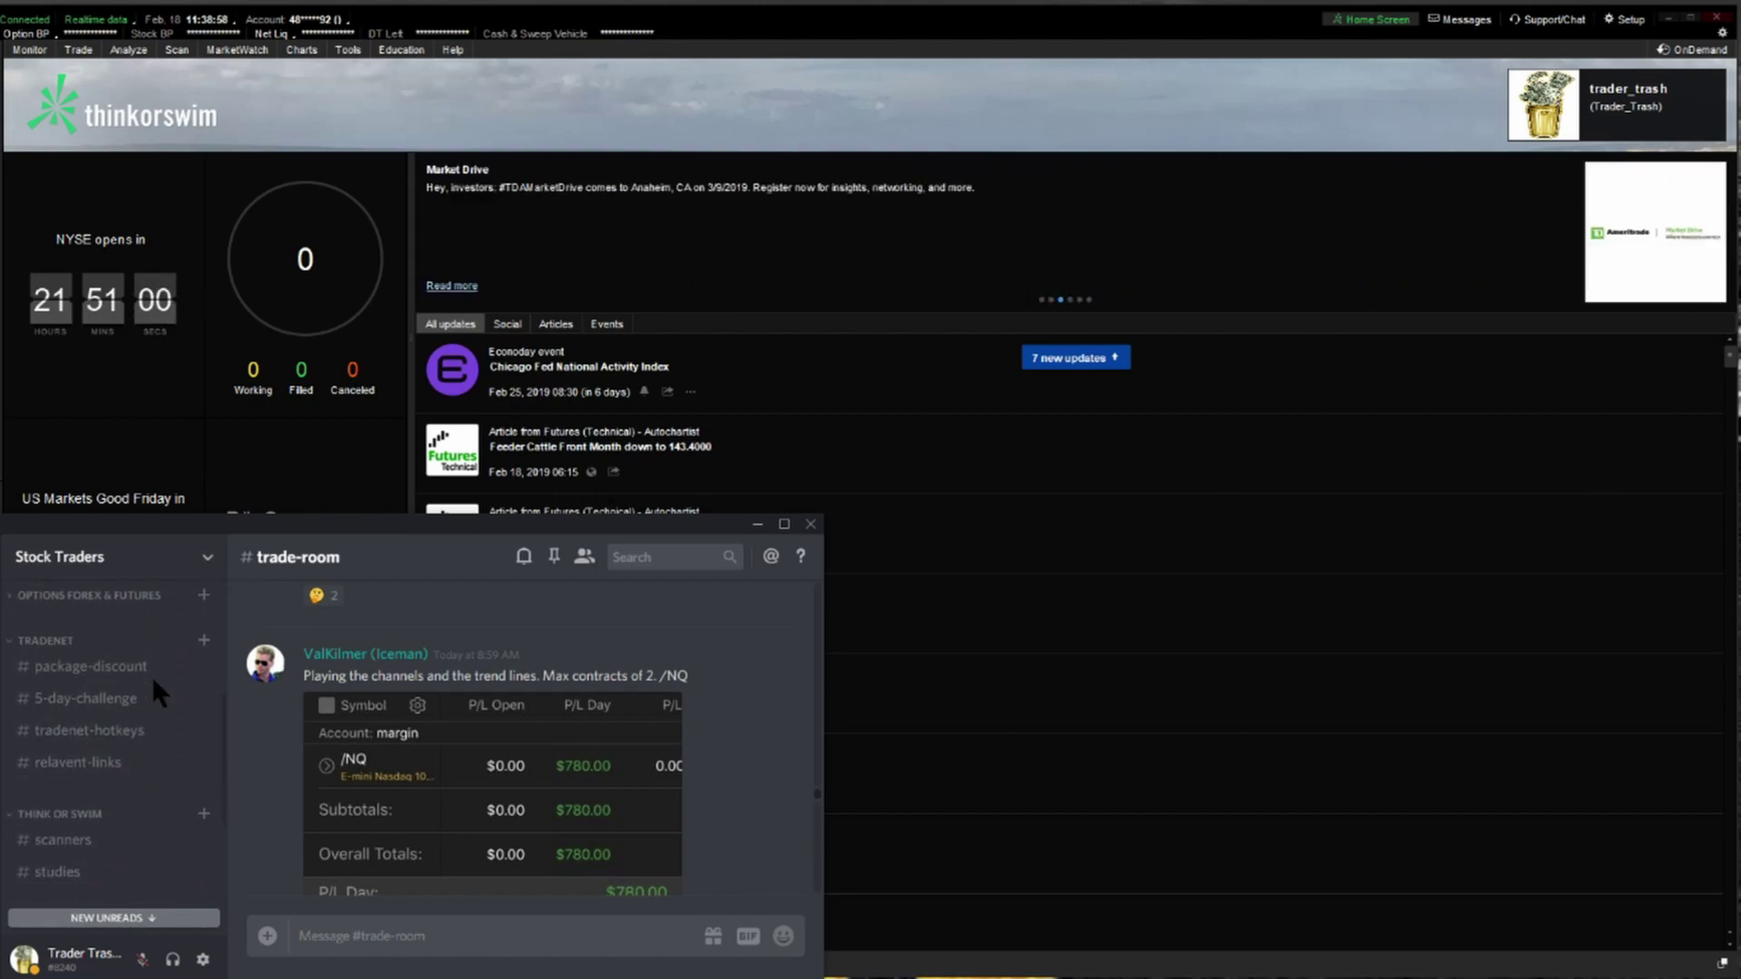
left_click(73, 768)
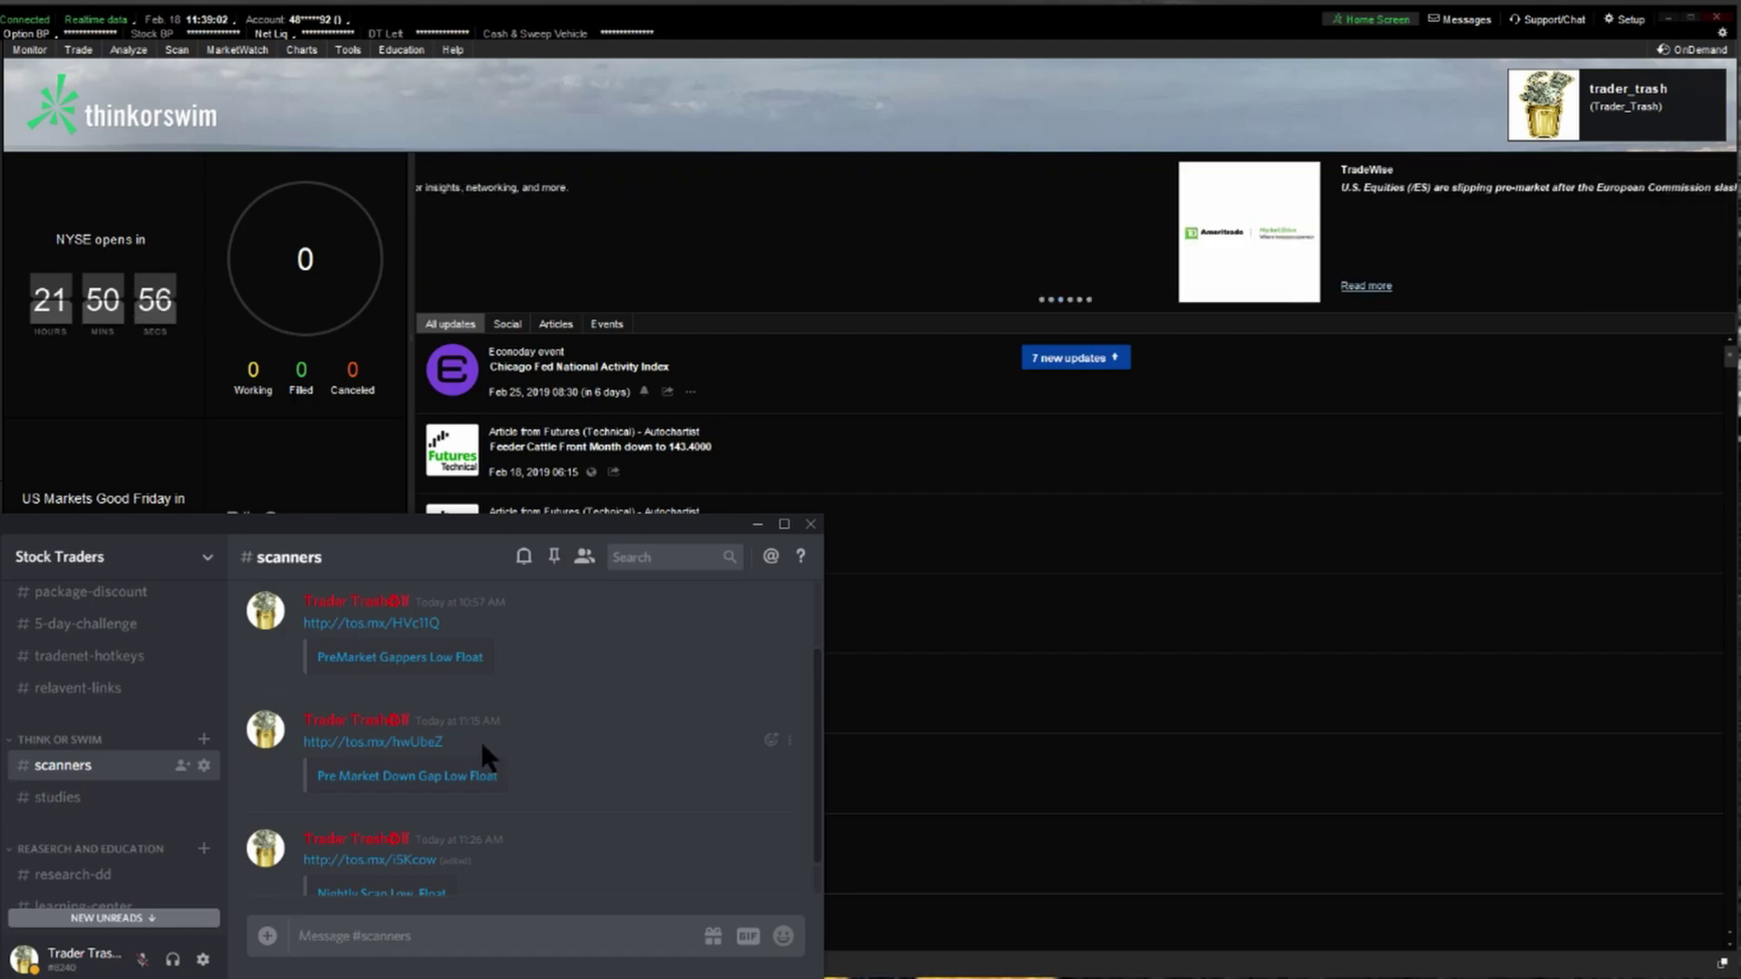
left_click_drag(448, 742, 307, 748)
triple_click(308, 749)
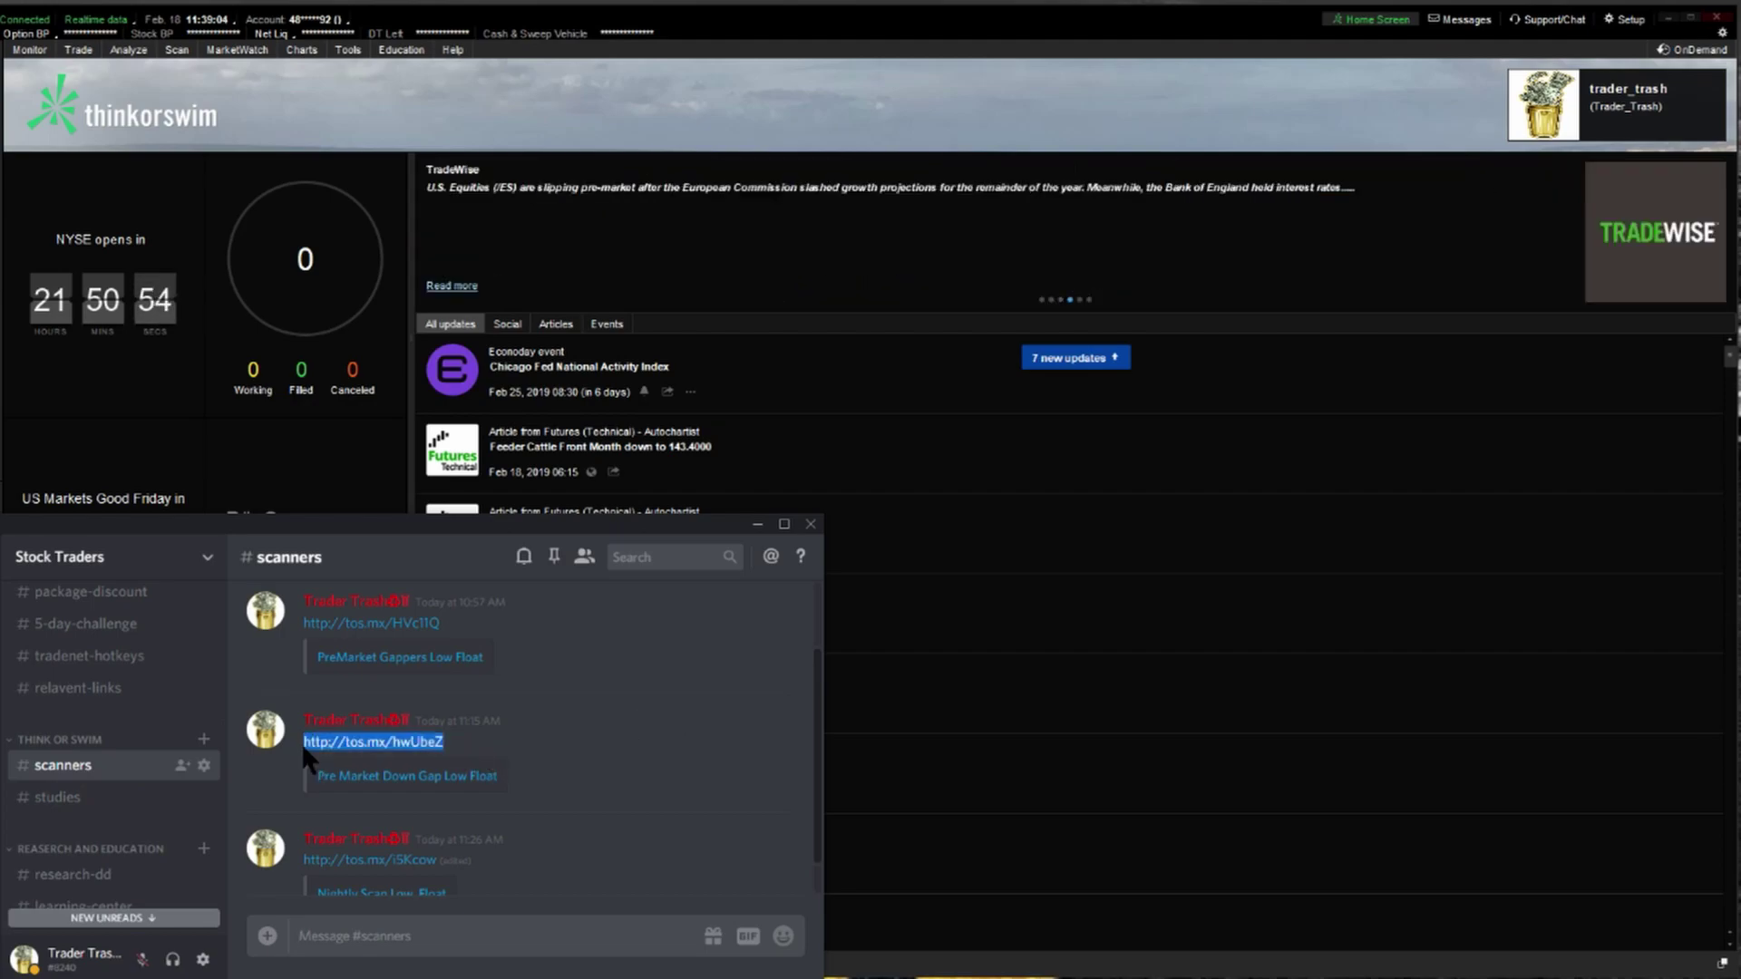
right_click(346, 747)
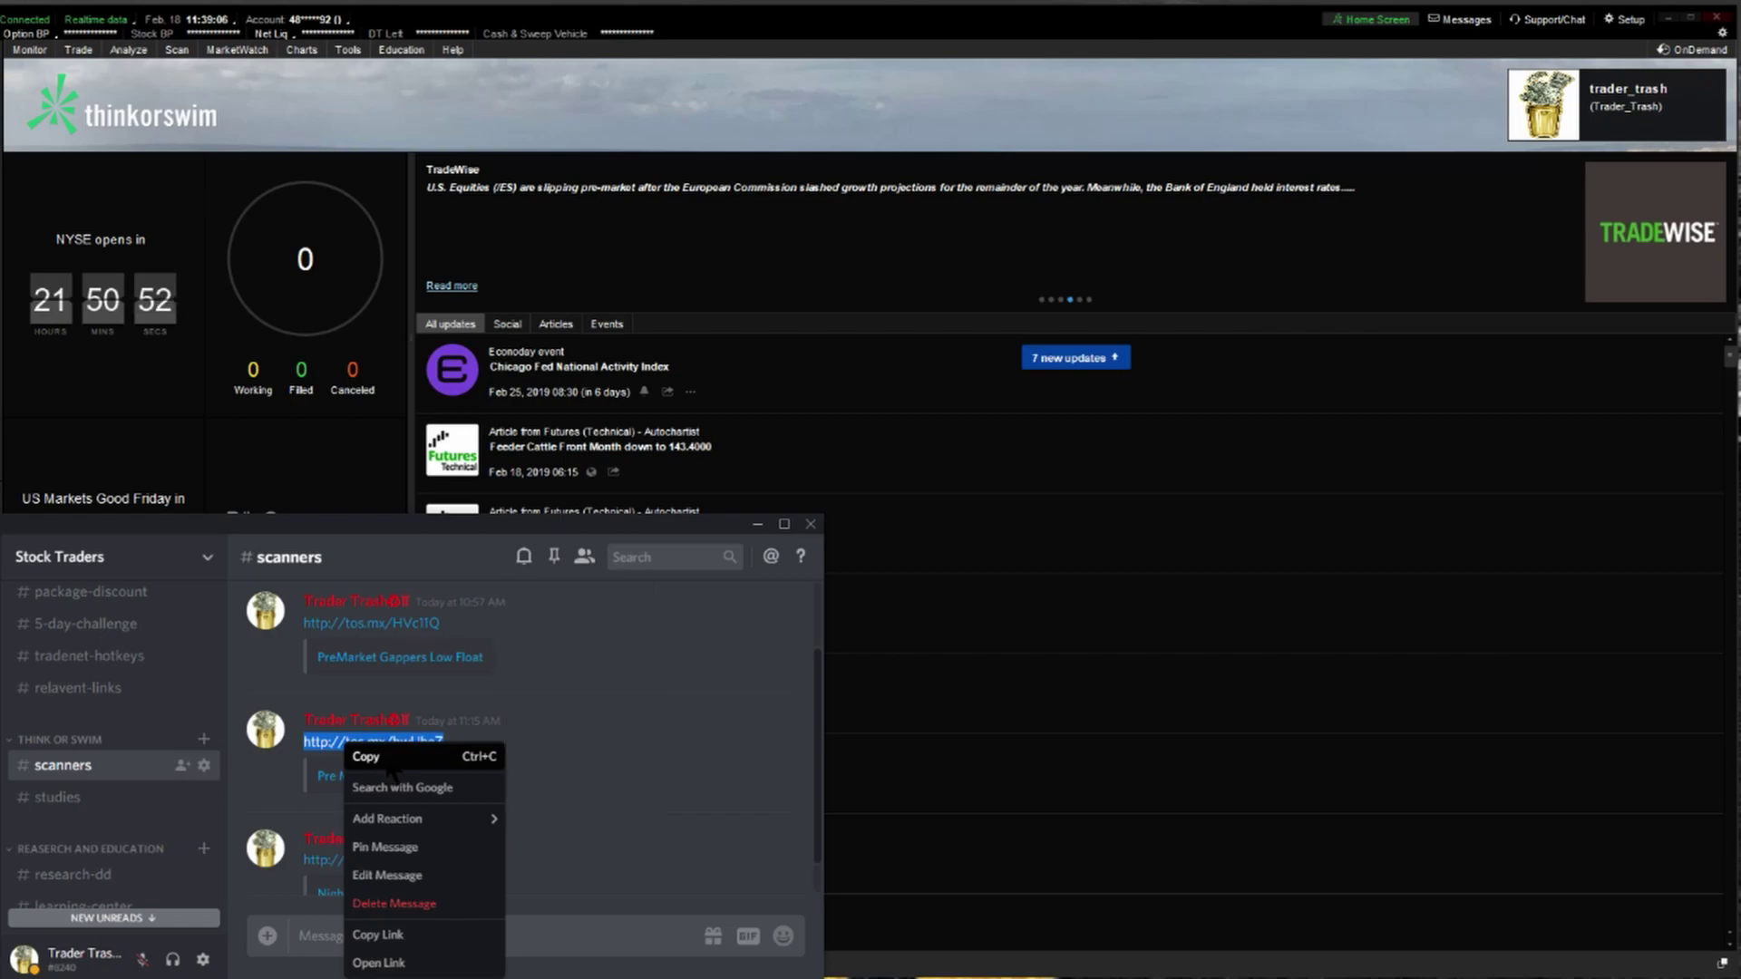
left_click(373, 756)
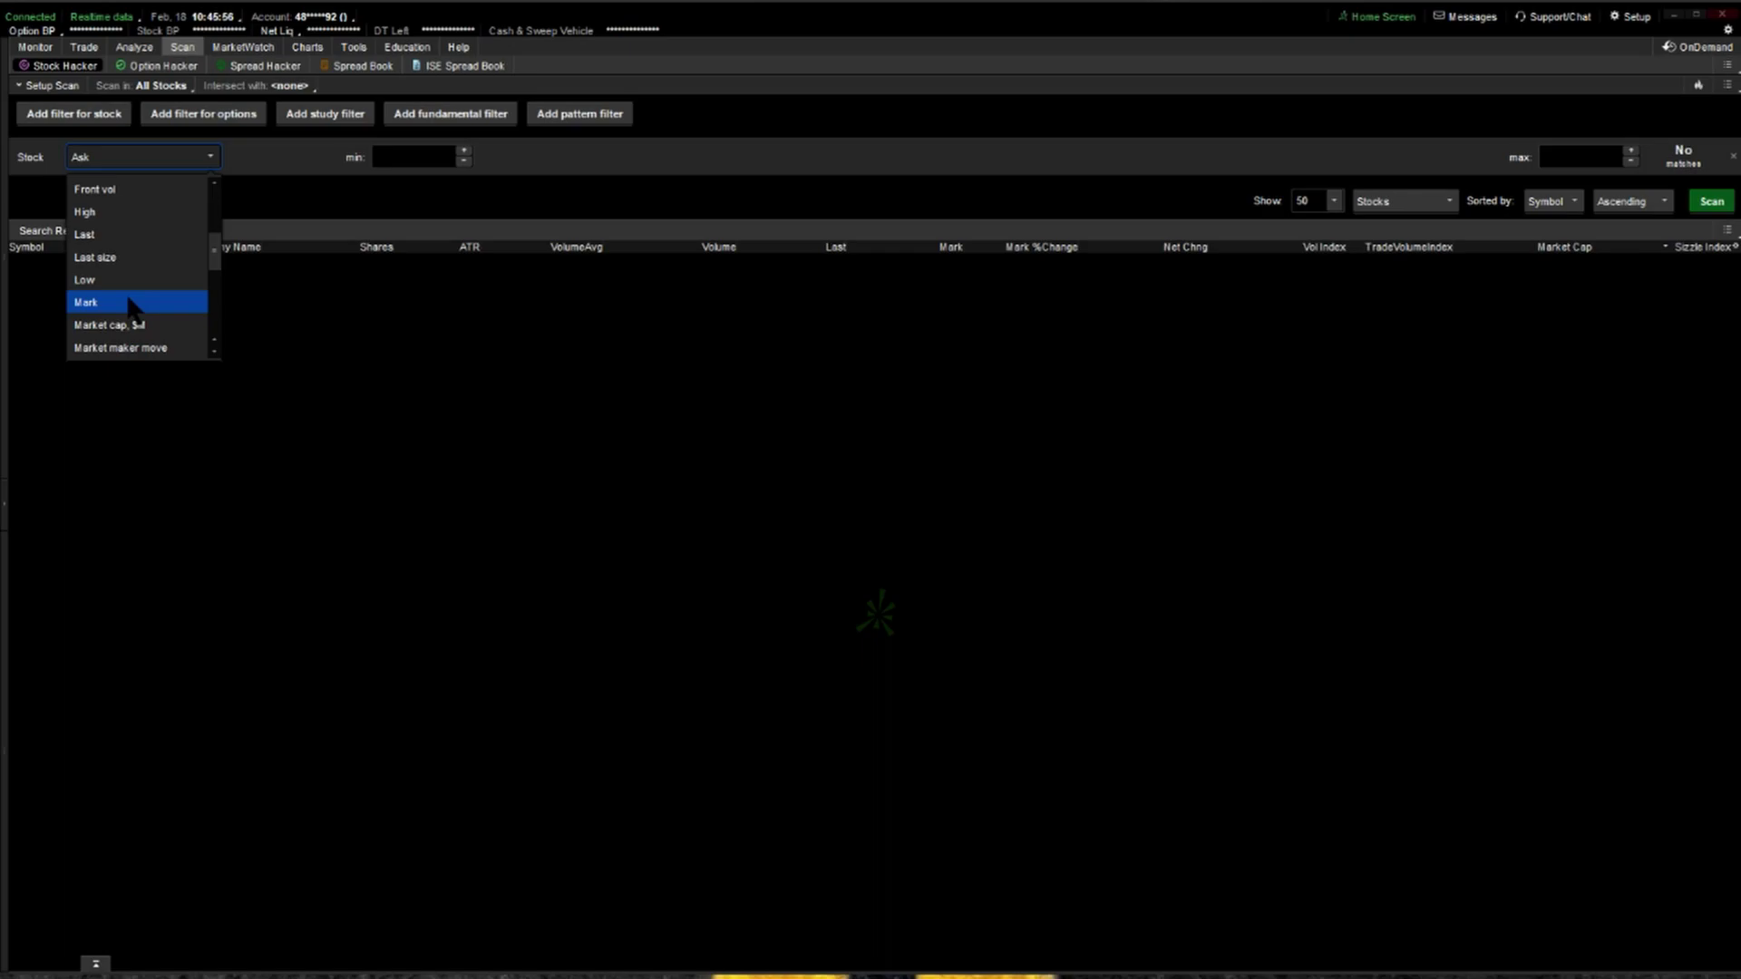
Filter Last price from .75 to 10.00 and add a Volume minimum of 5000.
left_click(125, 234)
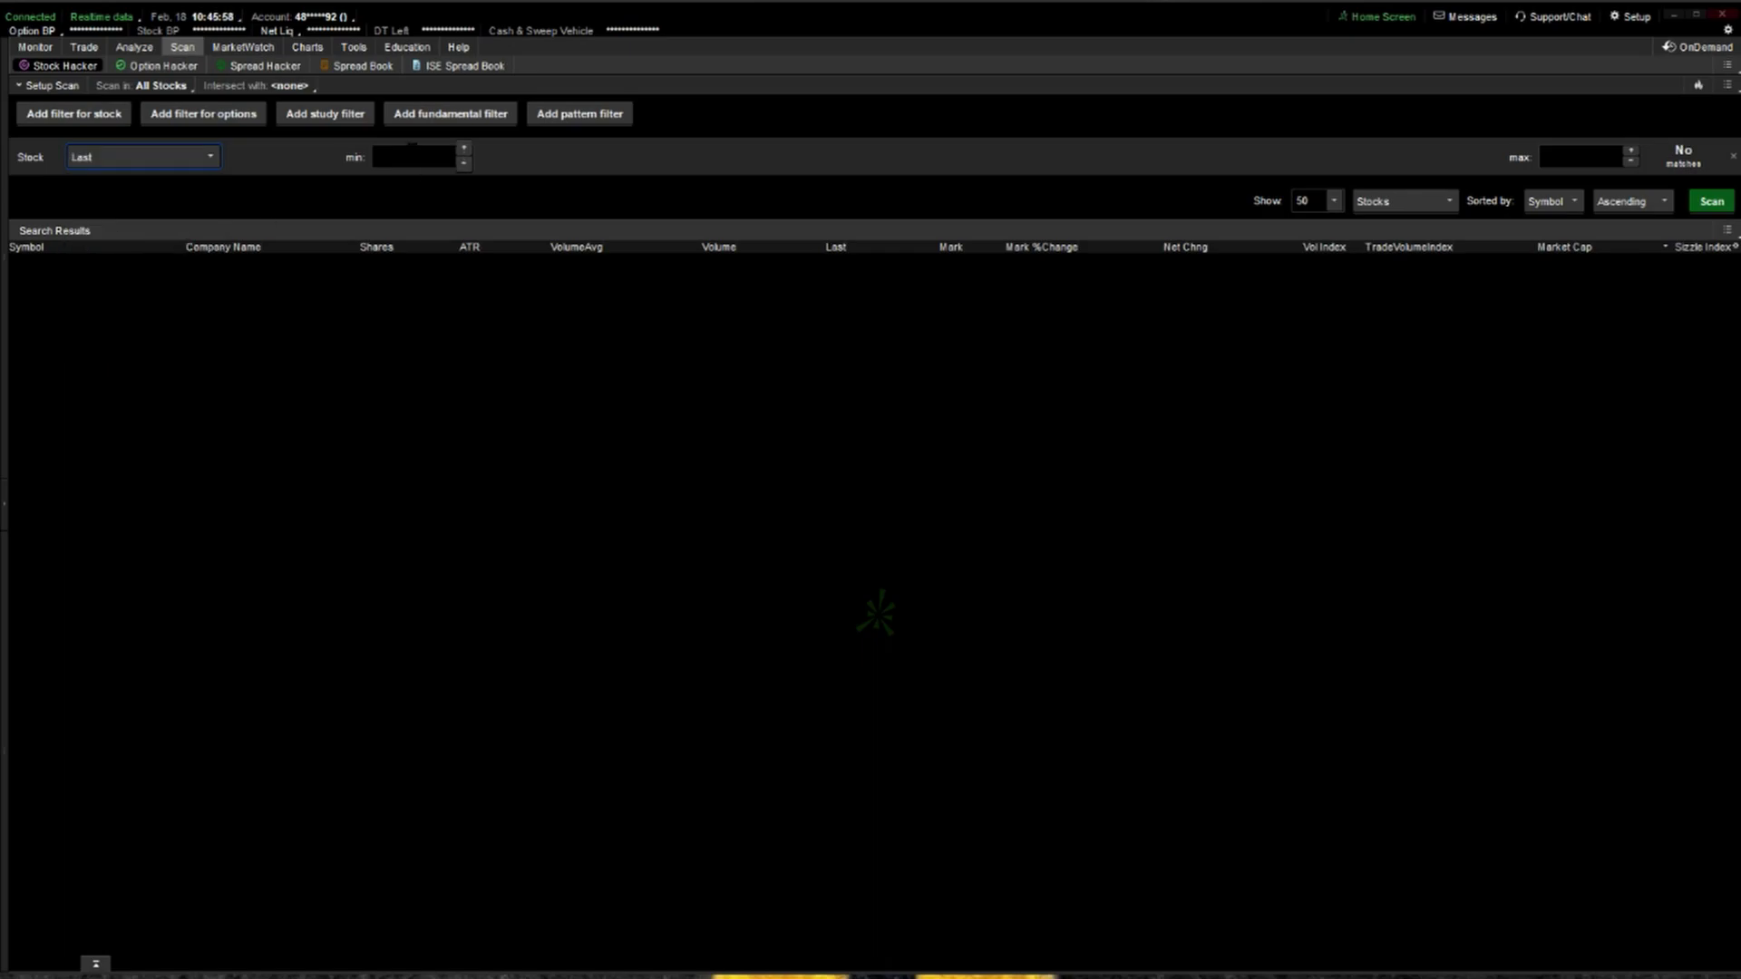
left_click(415, 154)
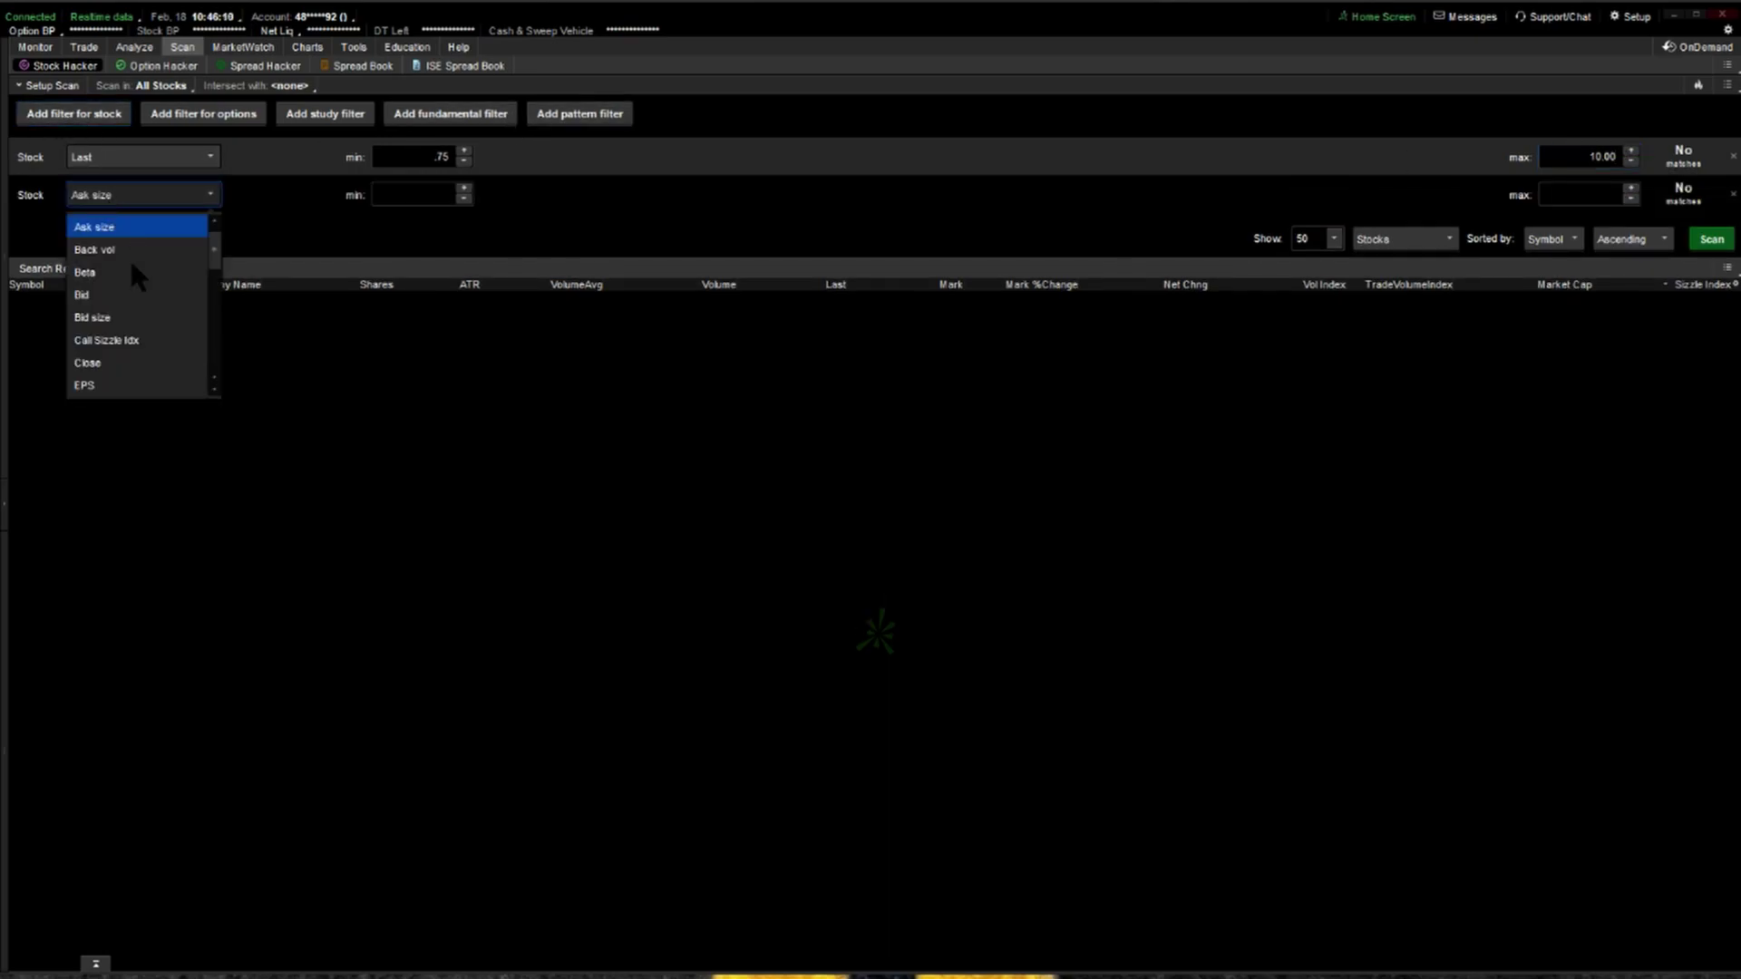
scroll(139, 323, "down", 5)
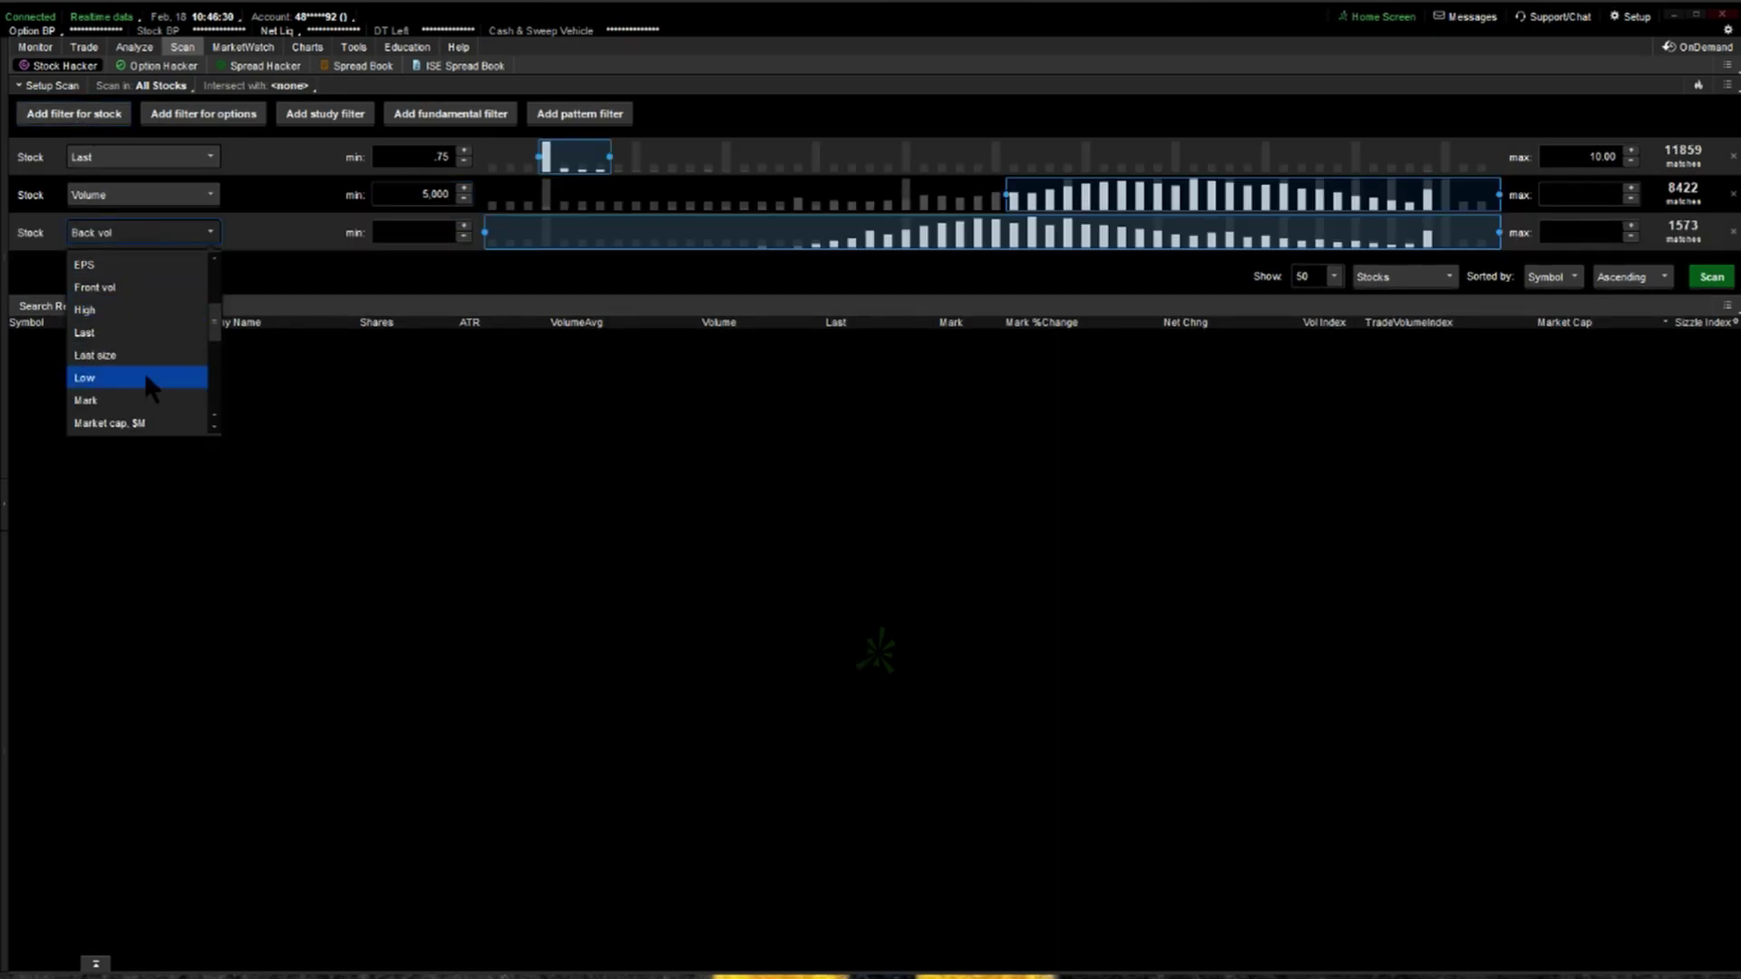
Make the third stock filter Shares, ranging from 500,000 to 1,000,000,000.
scroll(145, 372, "down", 6)
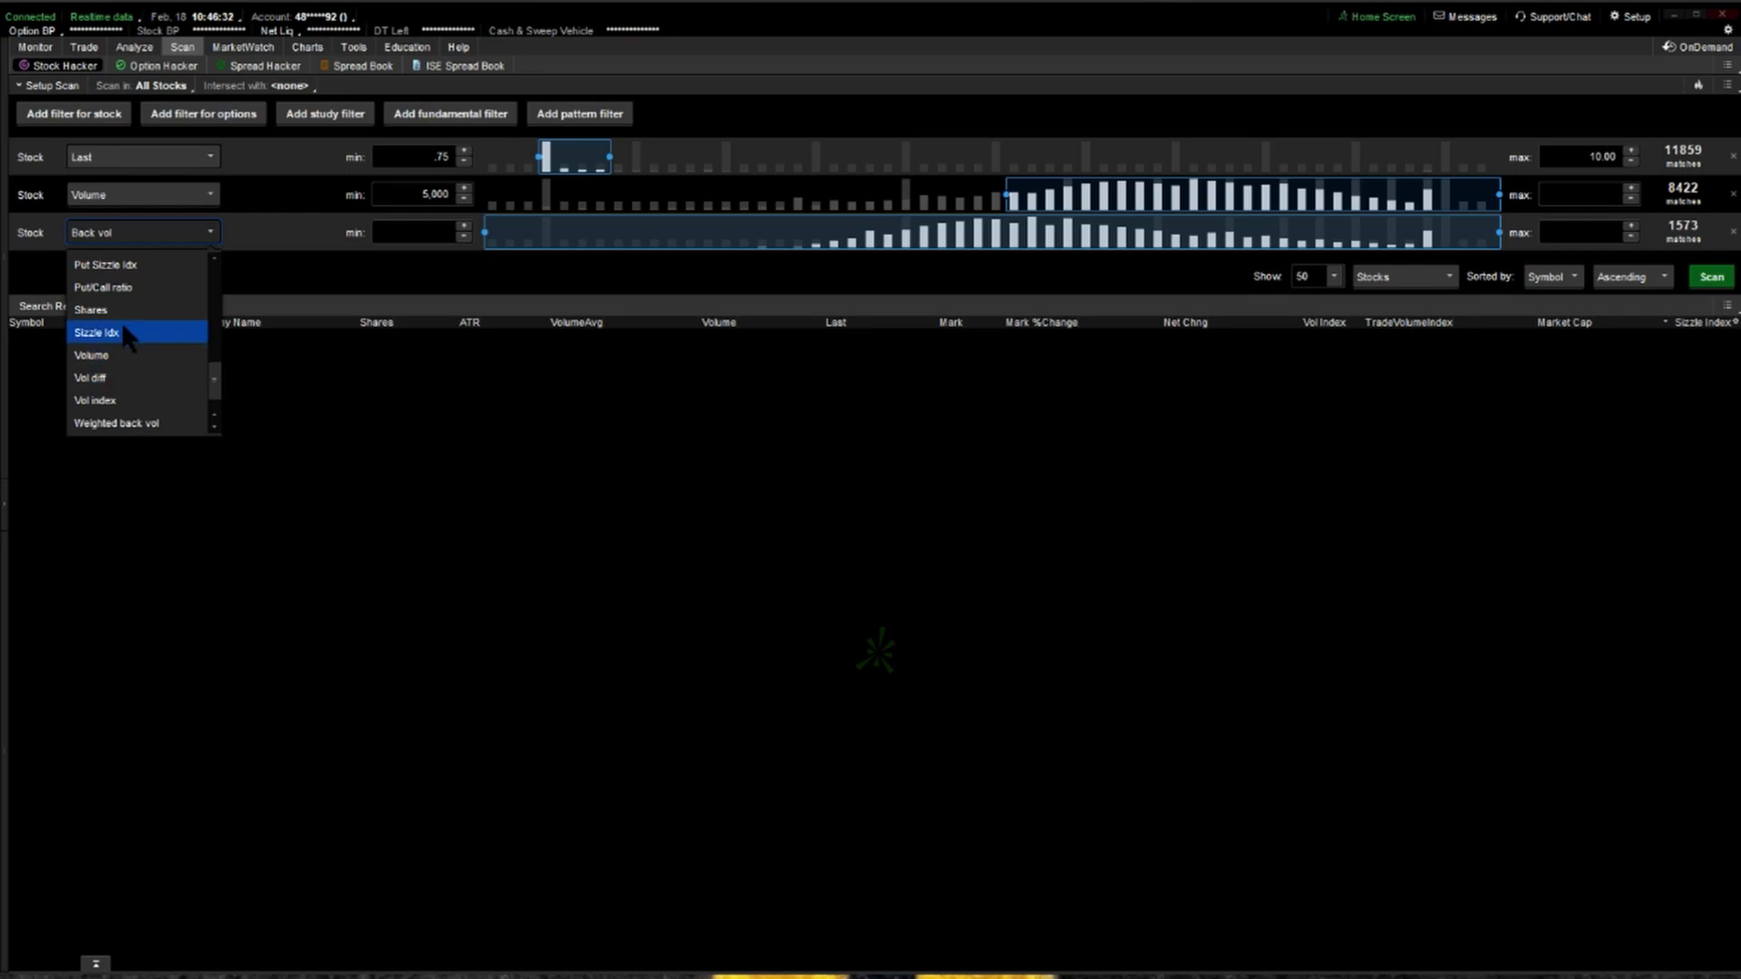
left_click(122, 311)
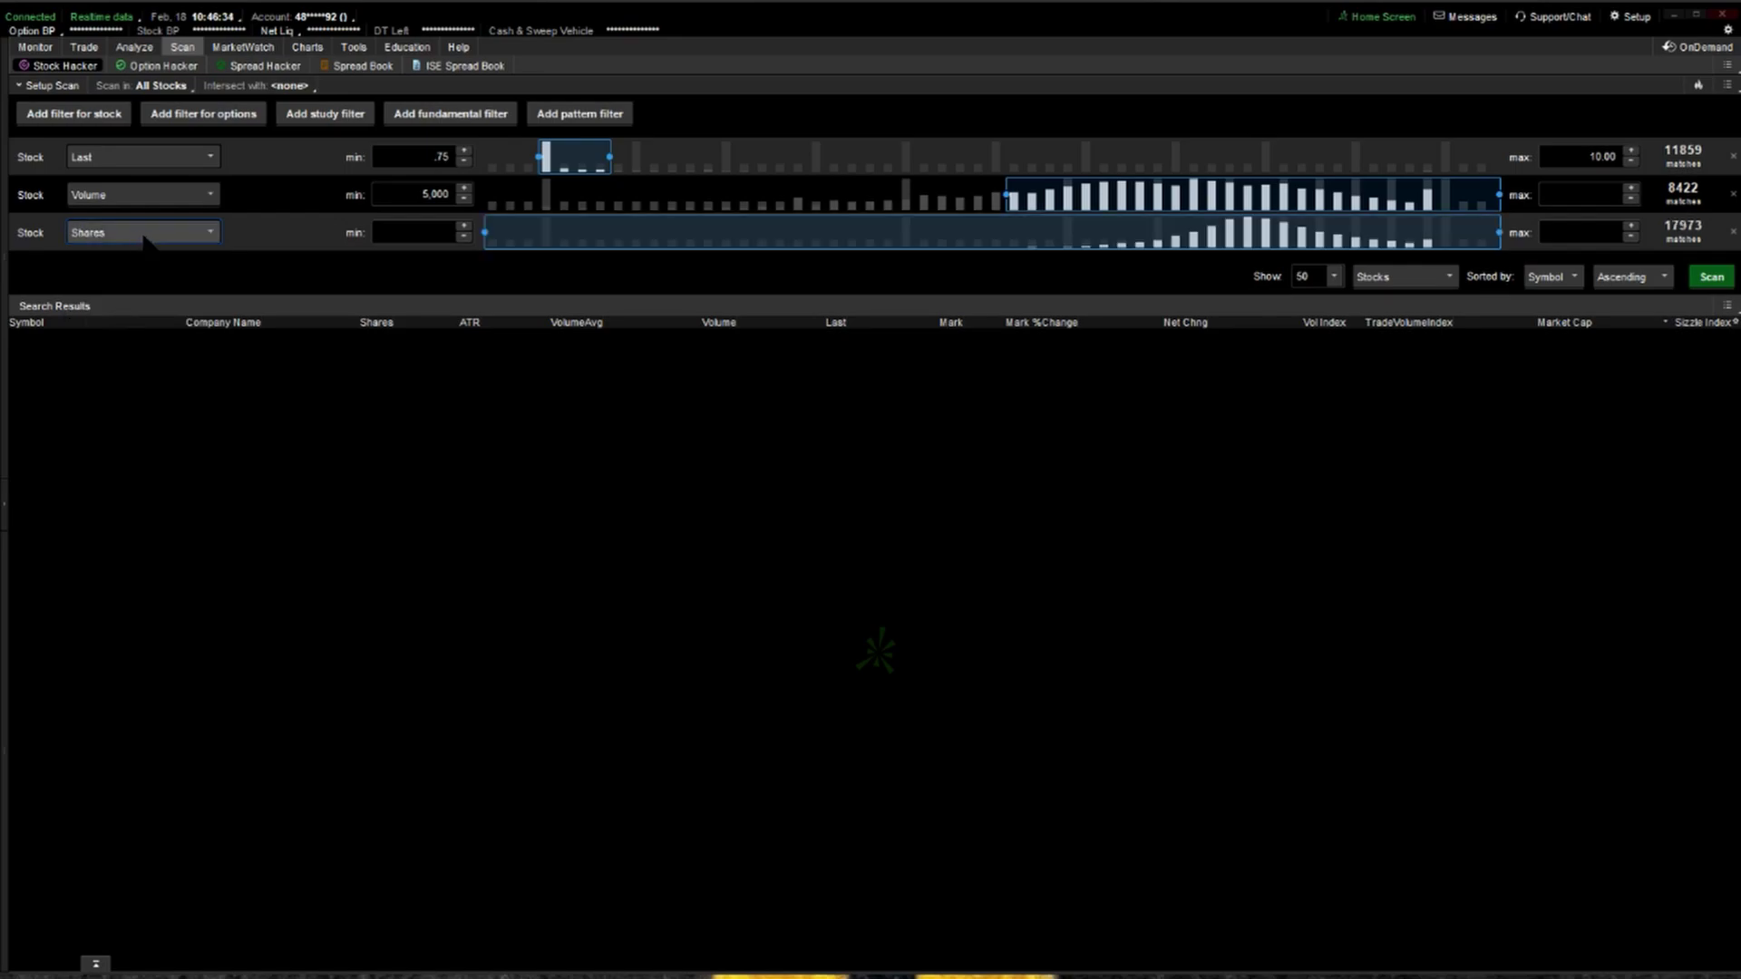
left_click(444, 231)
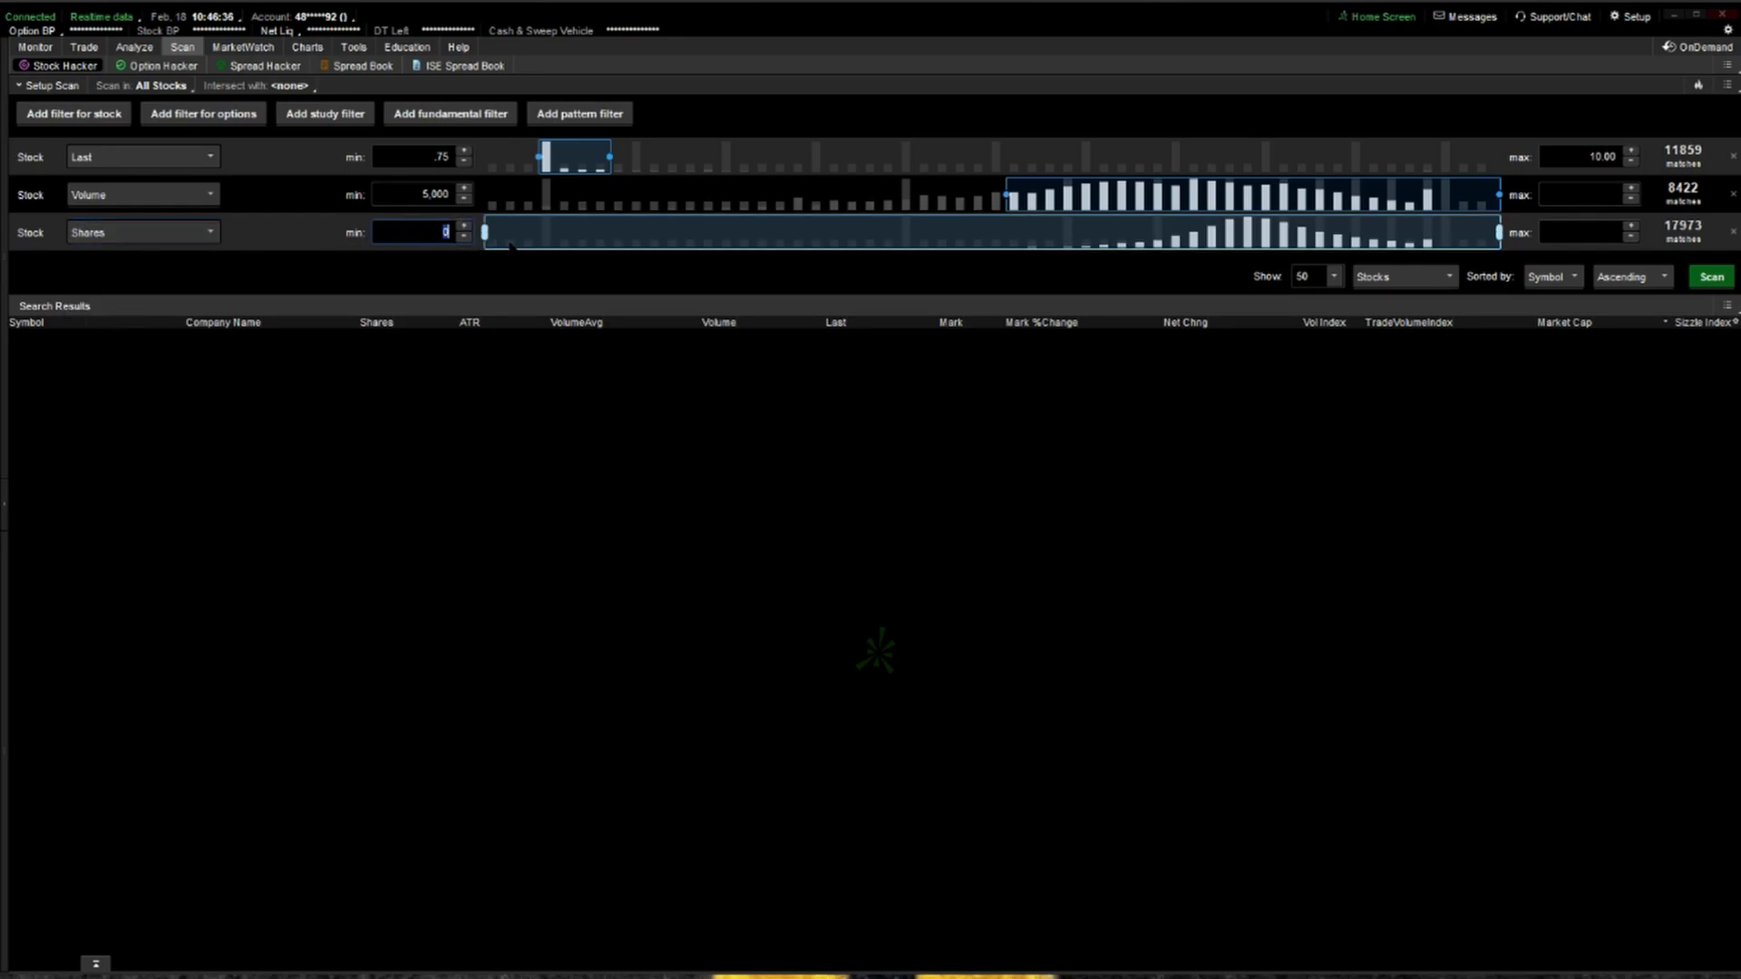
type("500000")
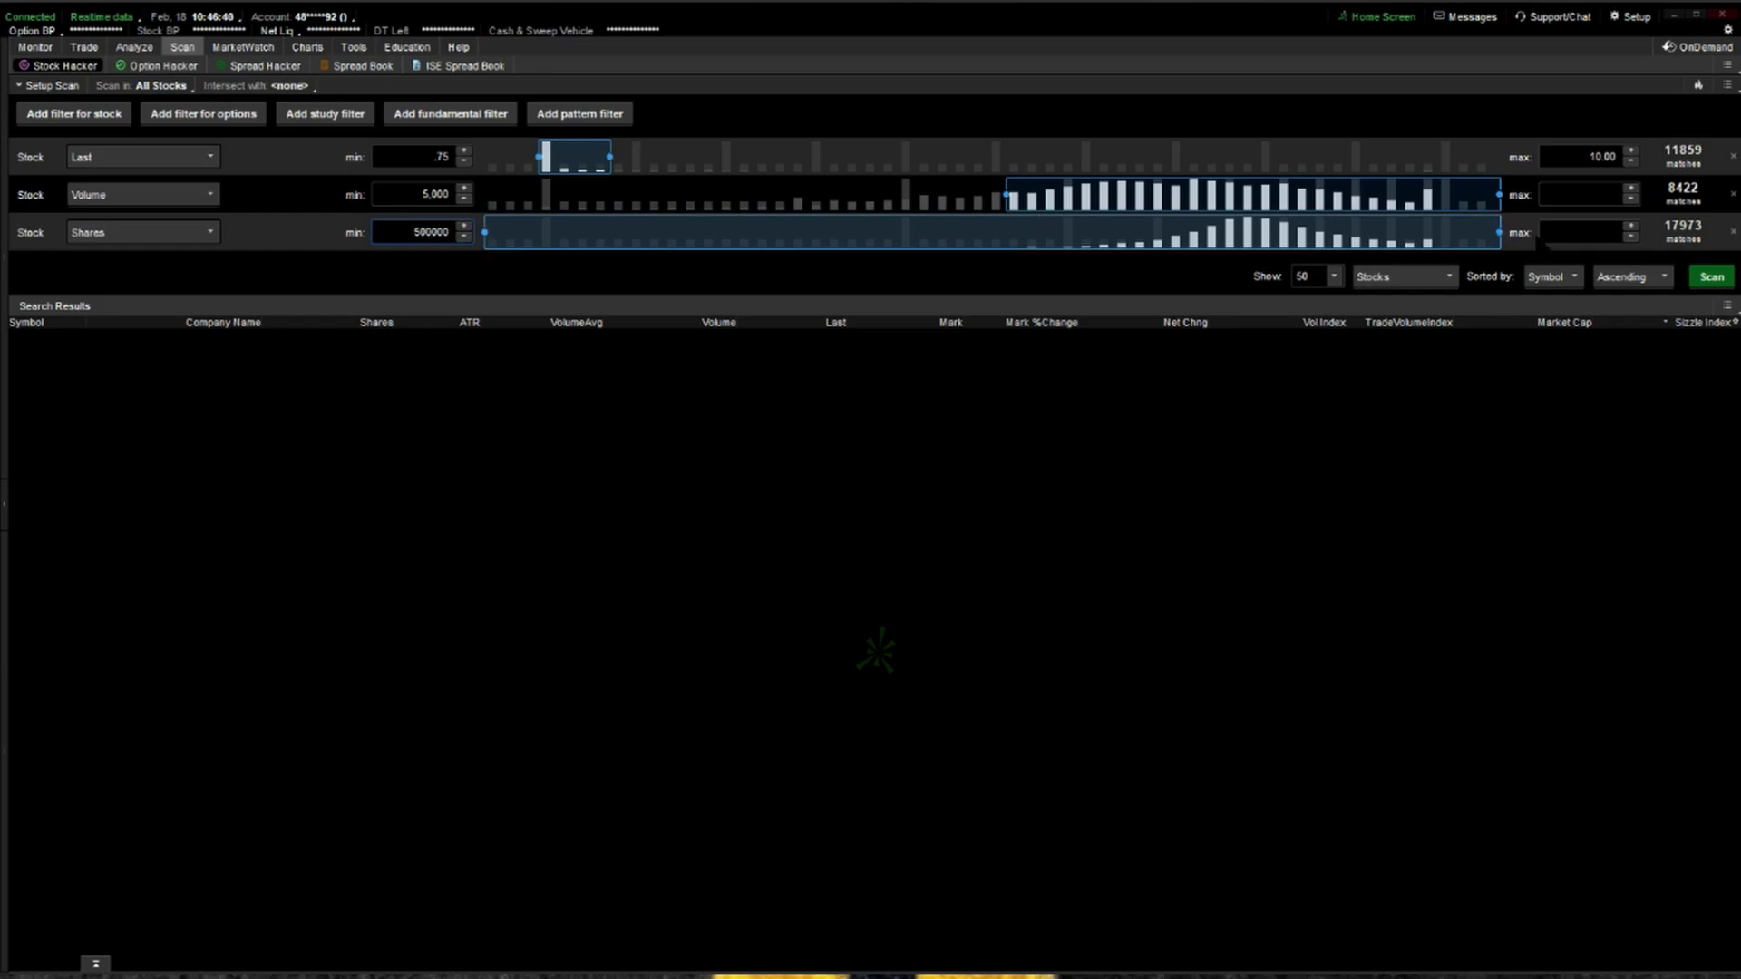
left_click(1557, 236)
key("Home")
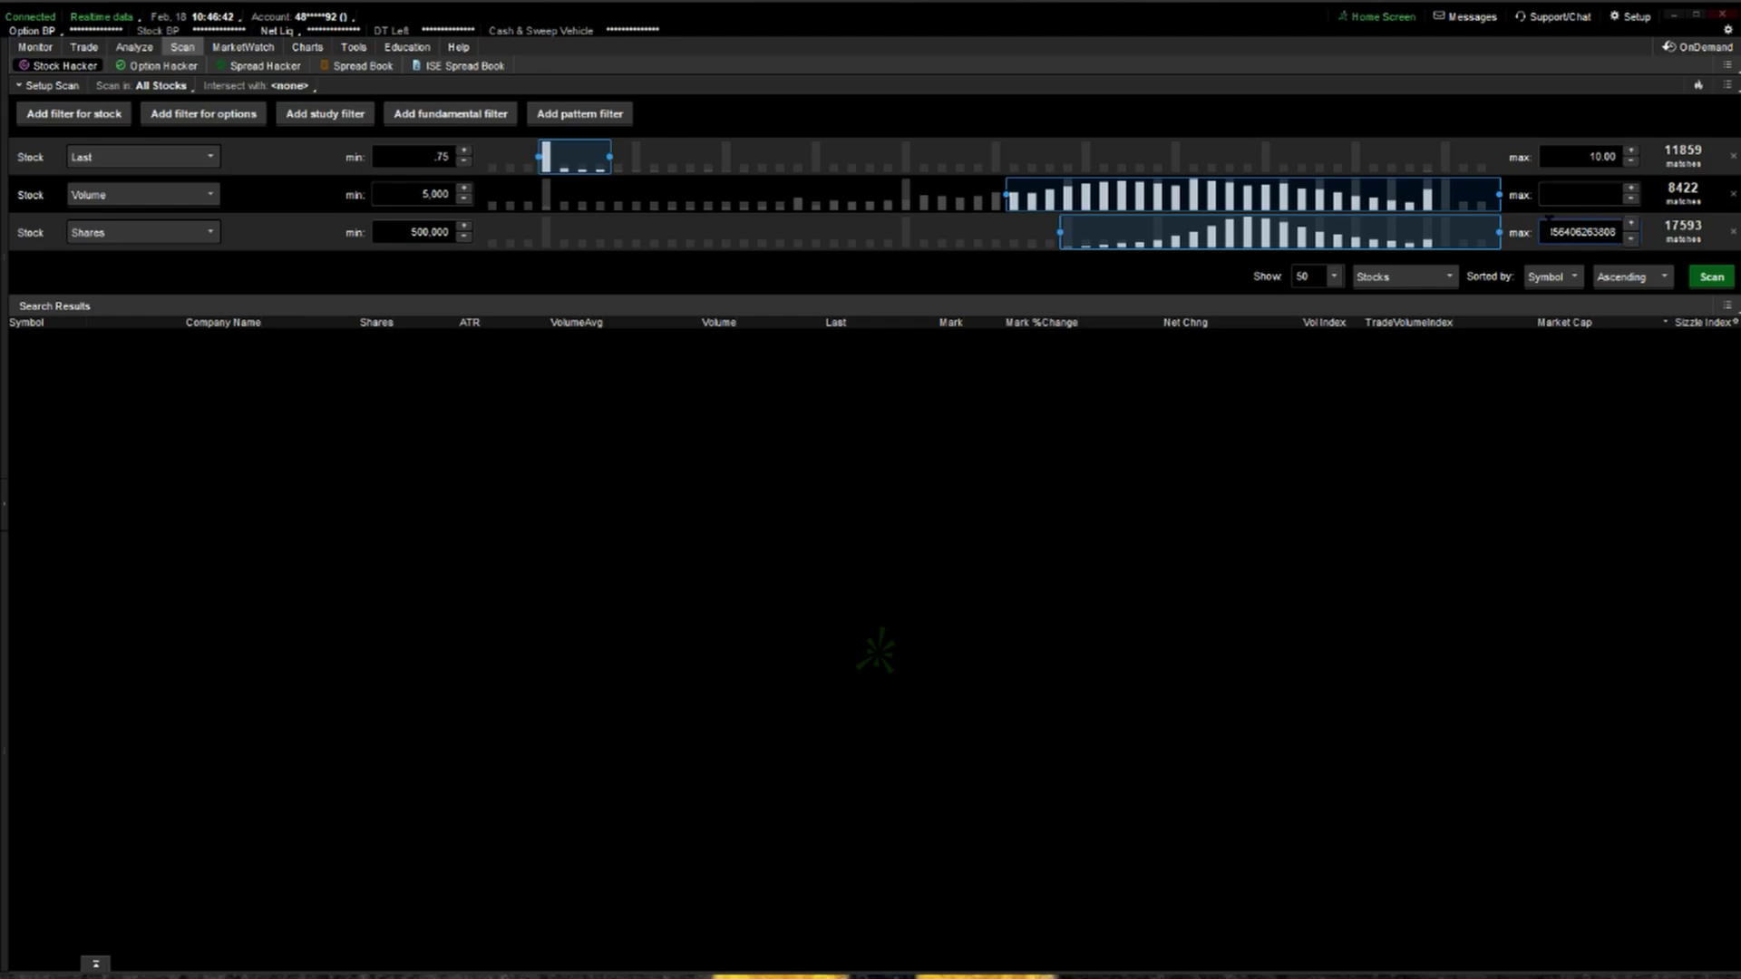
left_click_drag(1549, 226, 1660, 266)
type("1000000000")
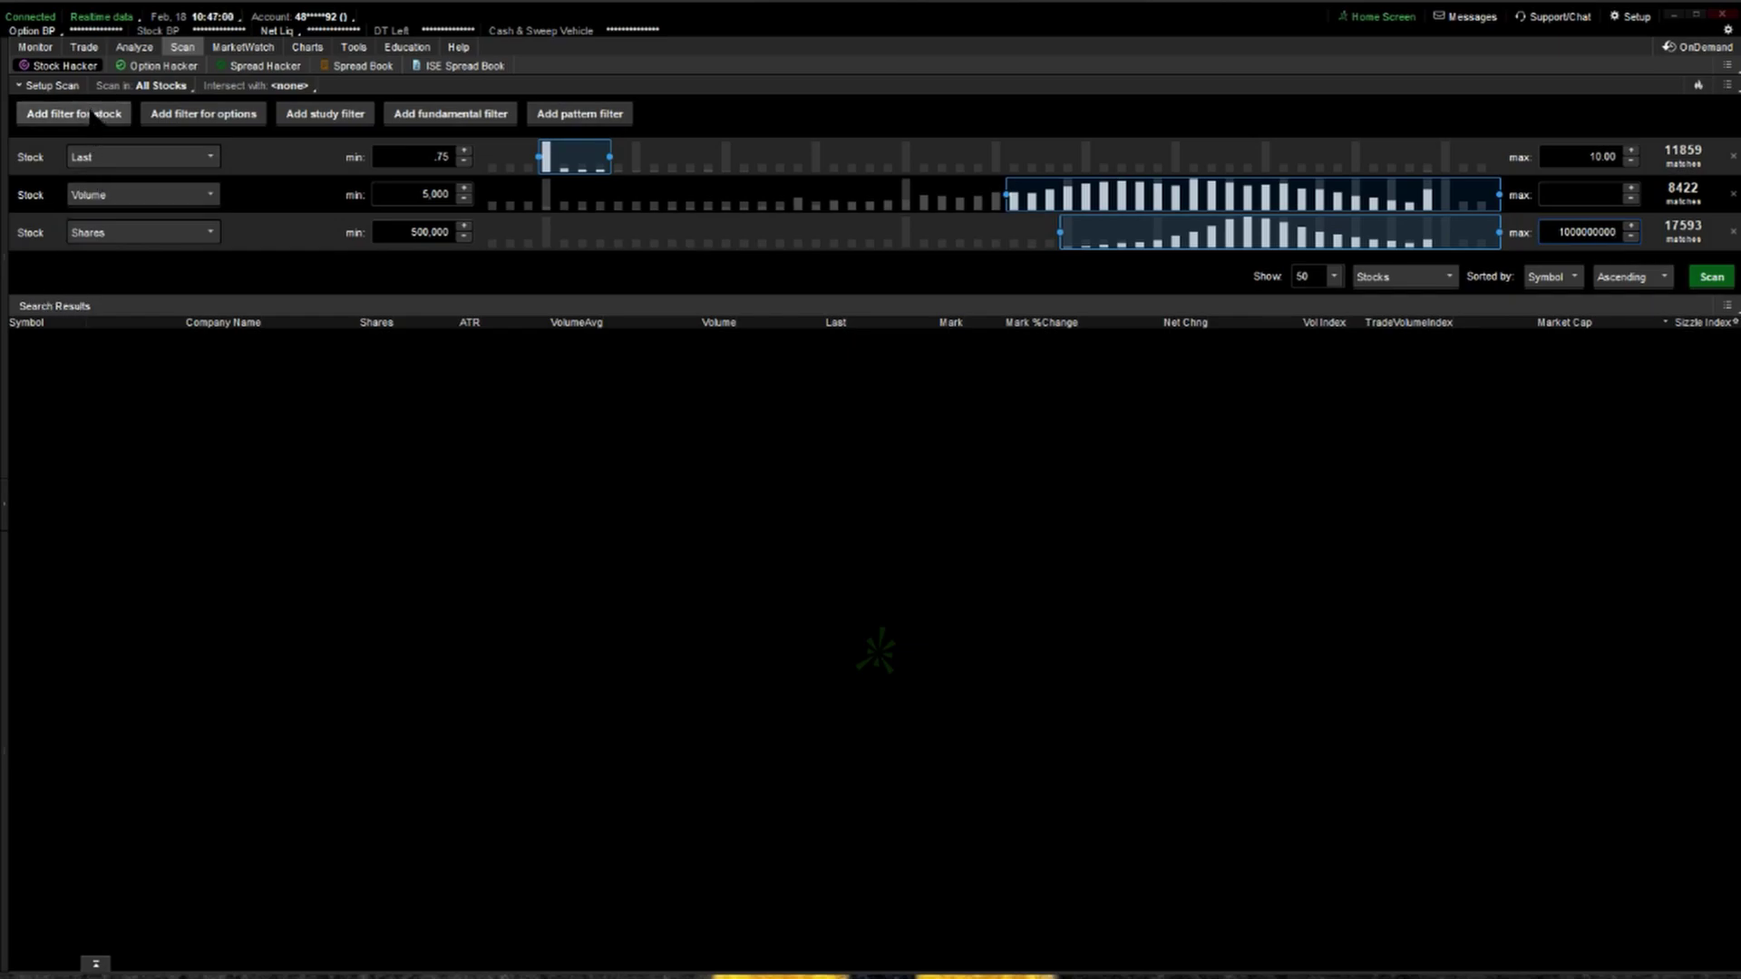
Add an option-data filter row, then delete it as unwanted.
left_click(213, 113)
left_click(177, 271)
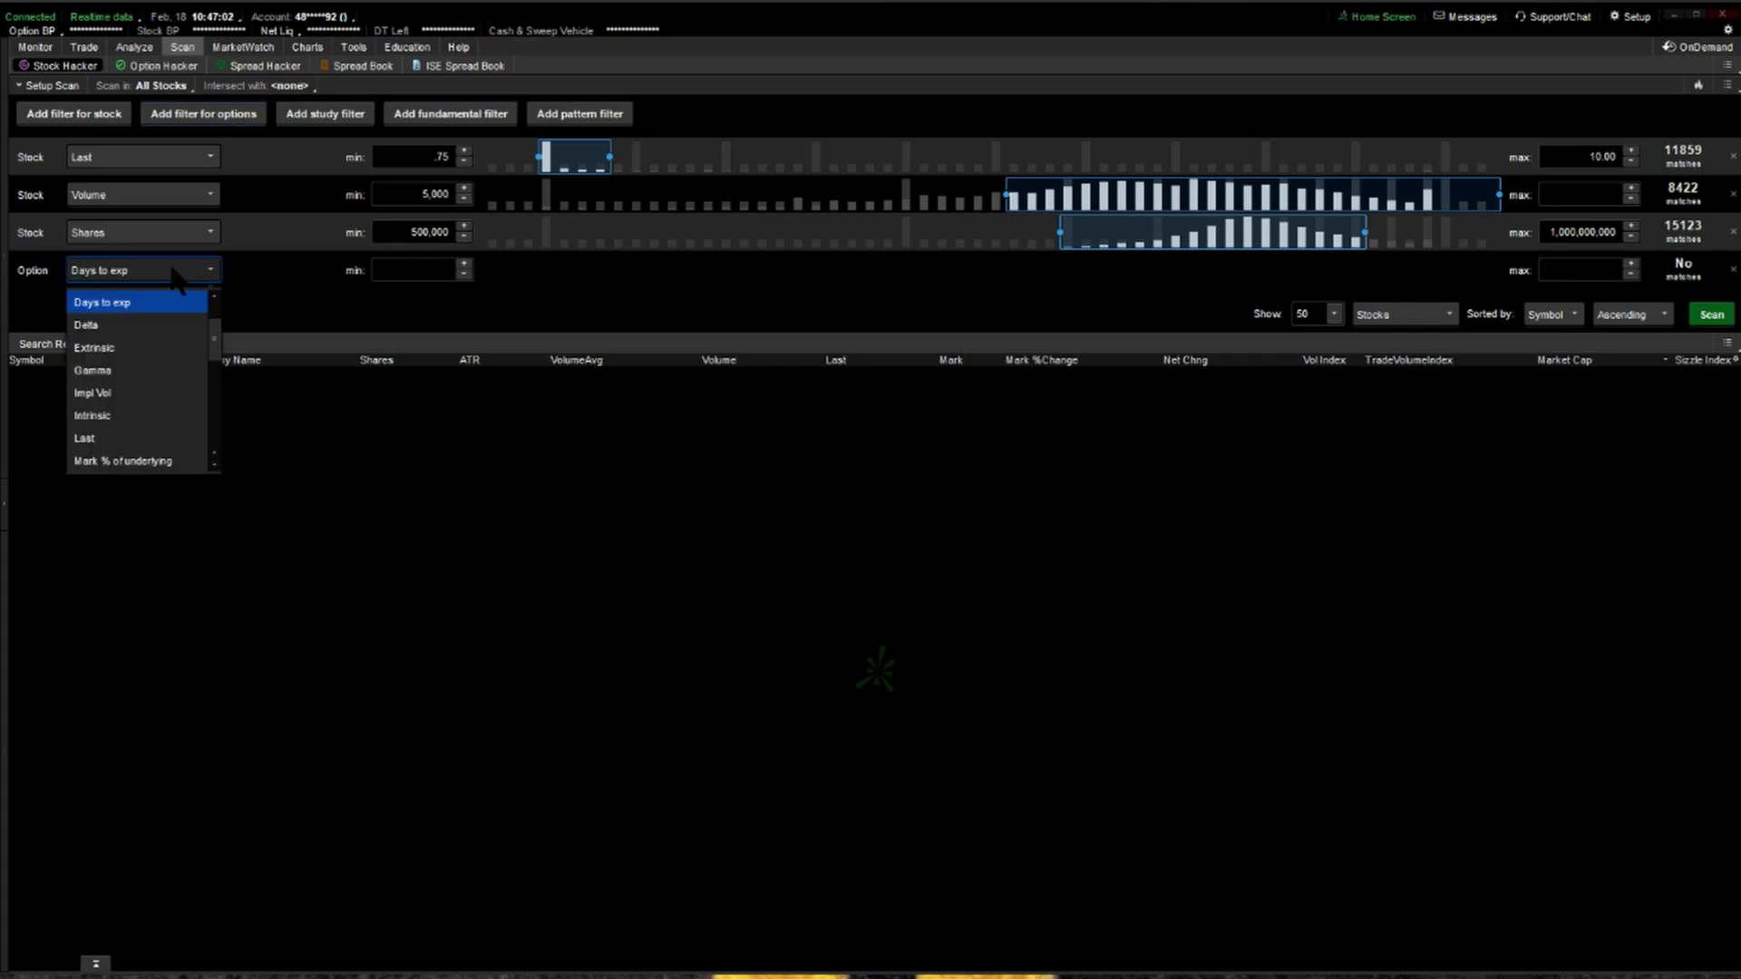
scroll(127, 417, "down", 3)
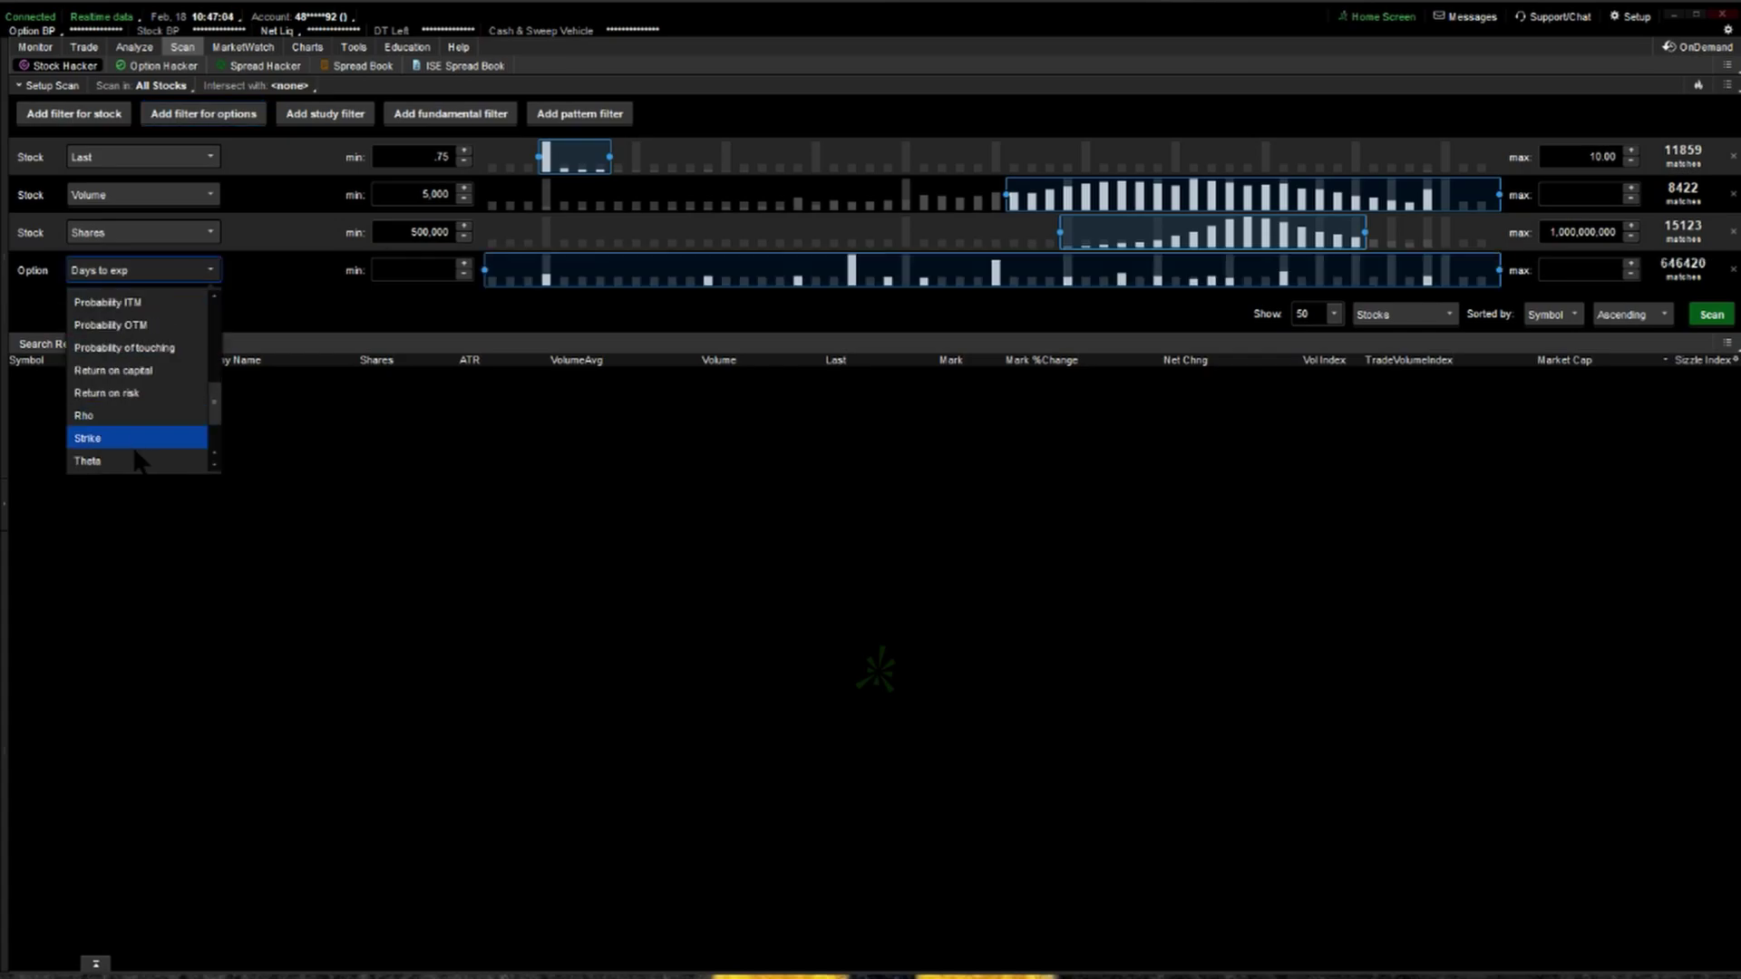
scroll(131, 403, "up", 3)
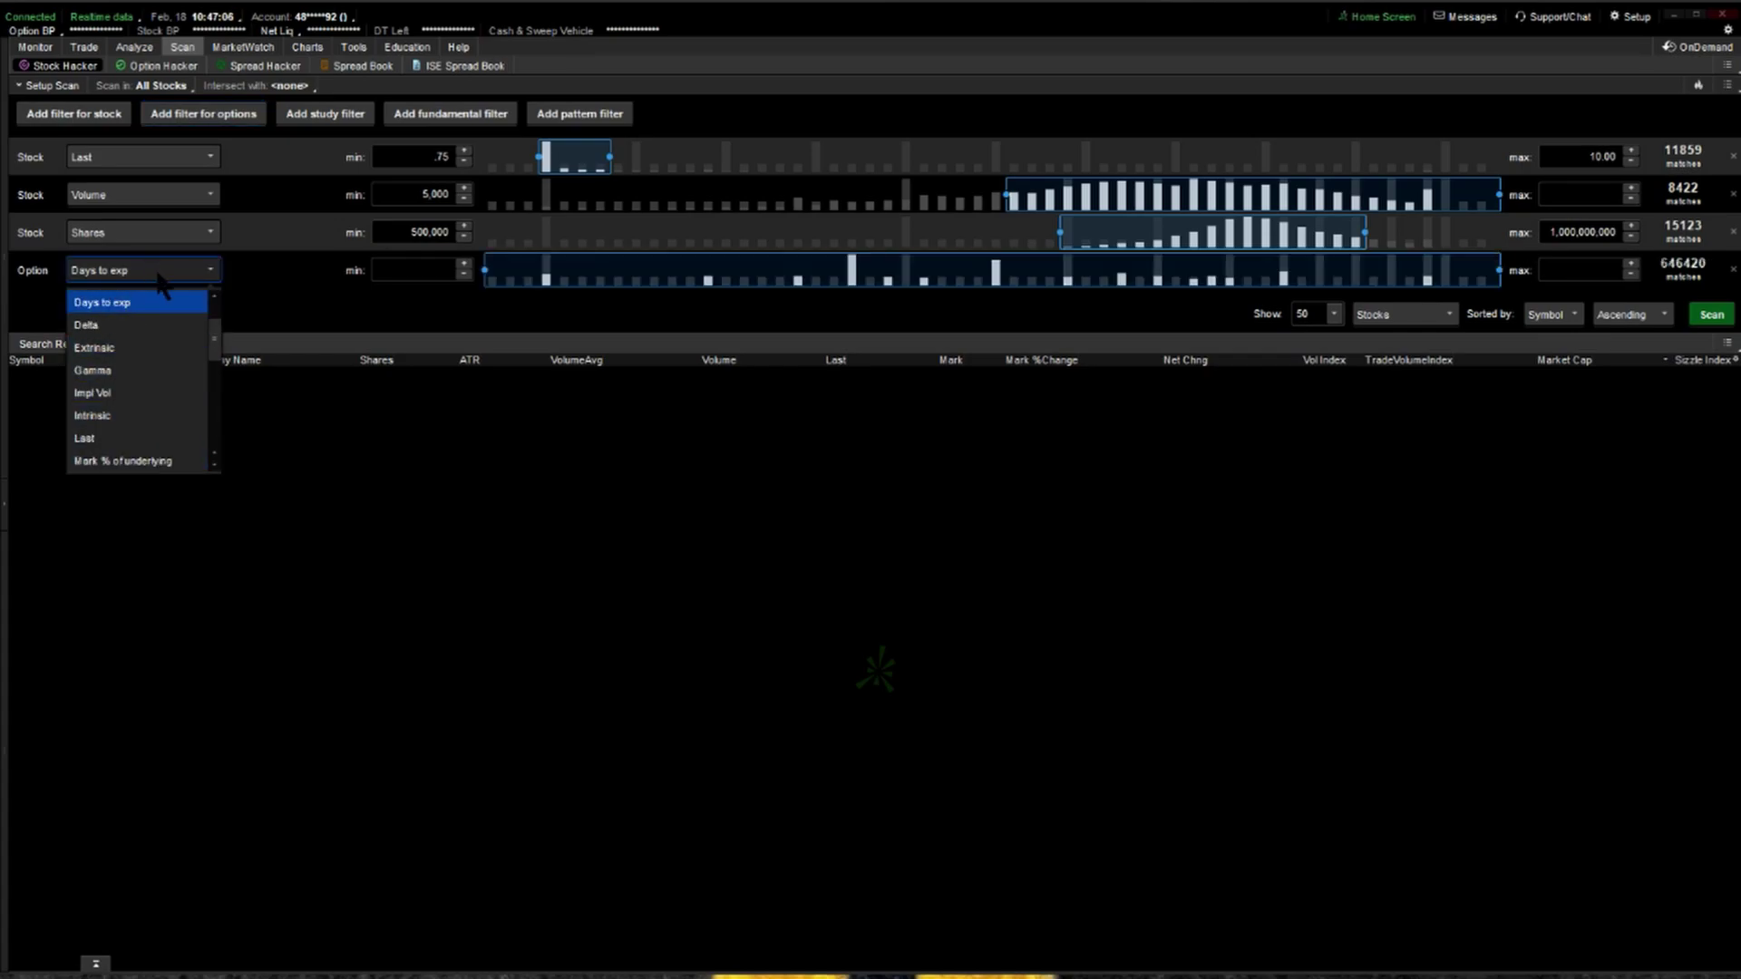
left_click(1732, 271)
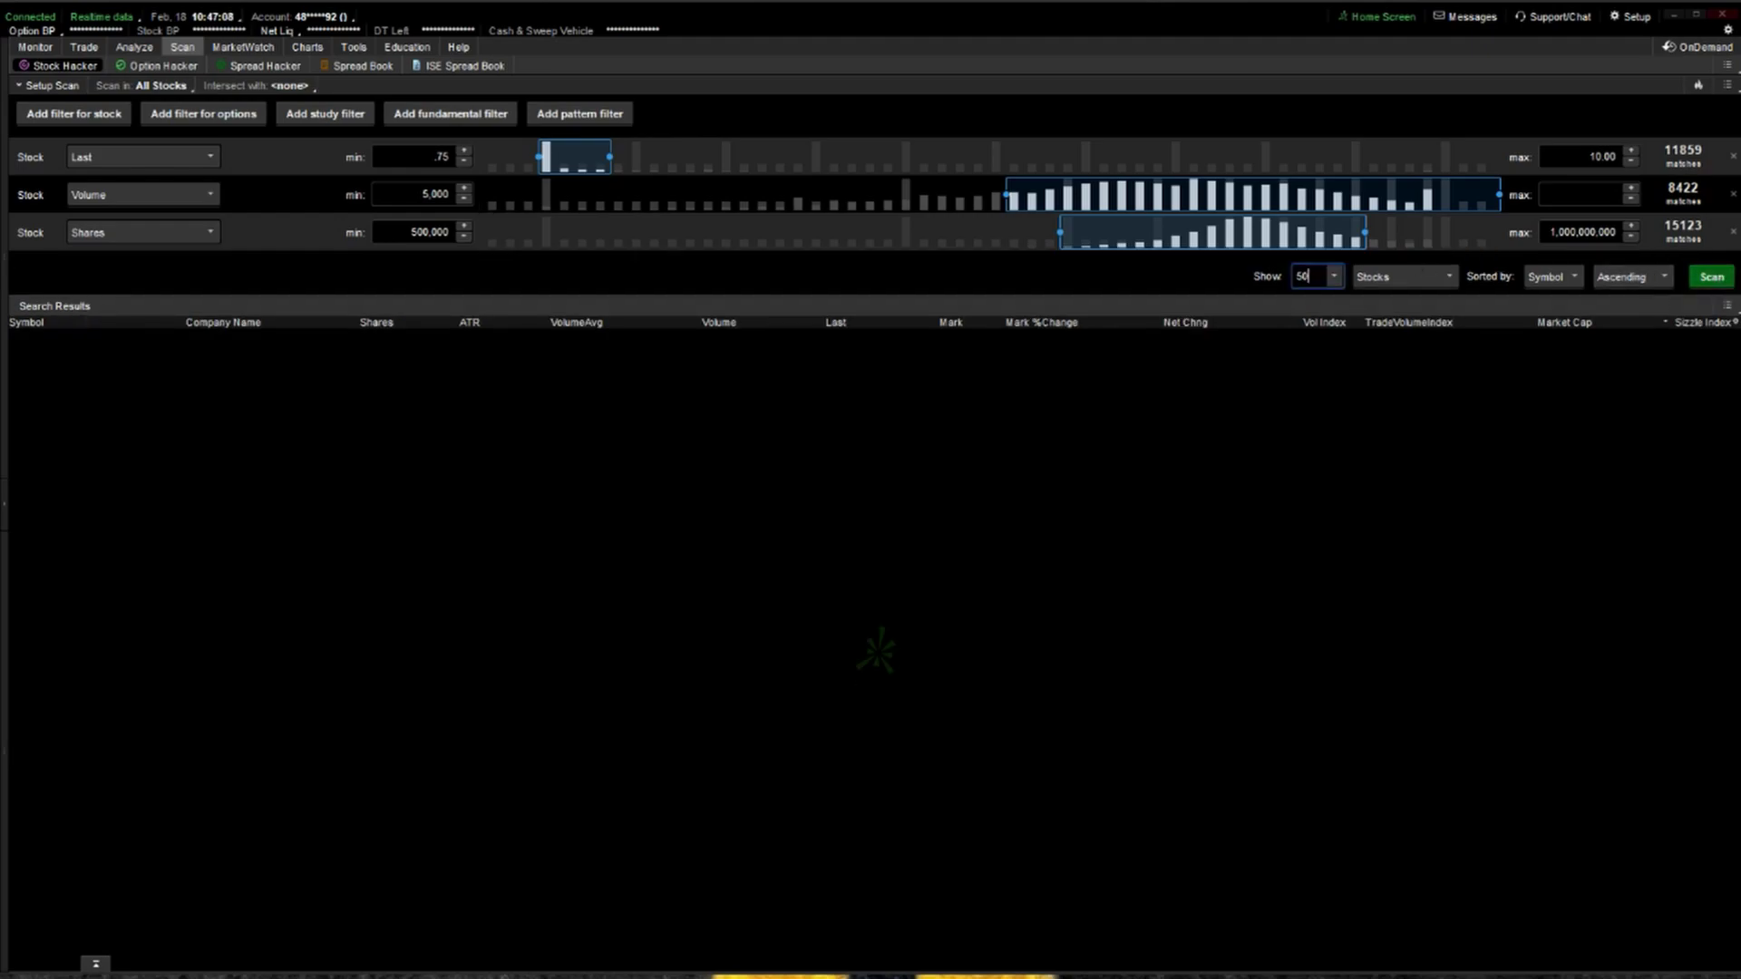
Add a Price_Change study filter requiring close at least 4.0% greater than 20 bars ago.
left_click(325, 113)
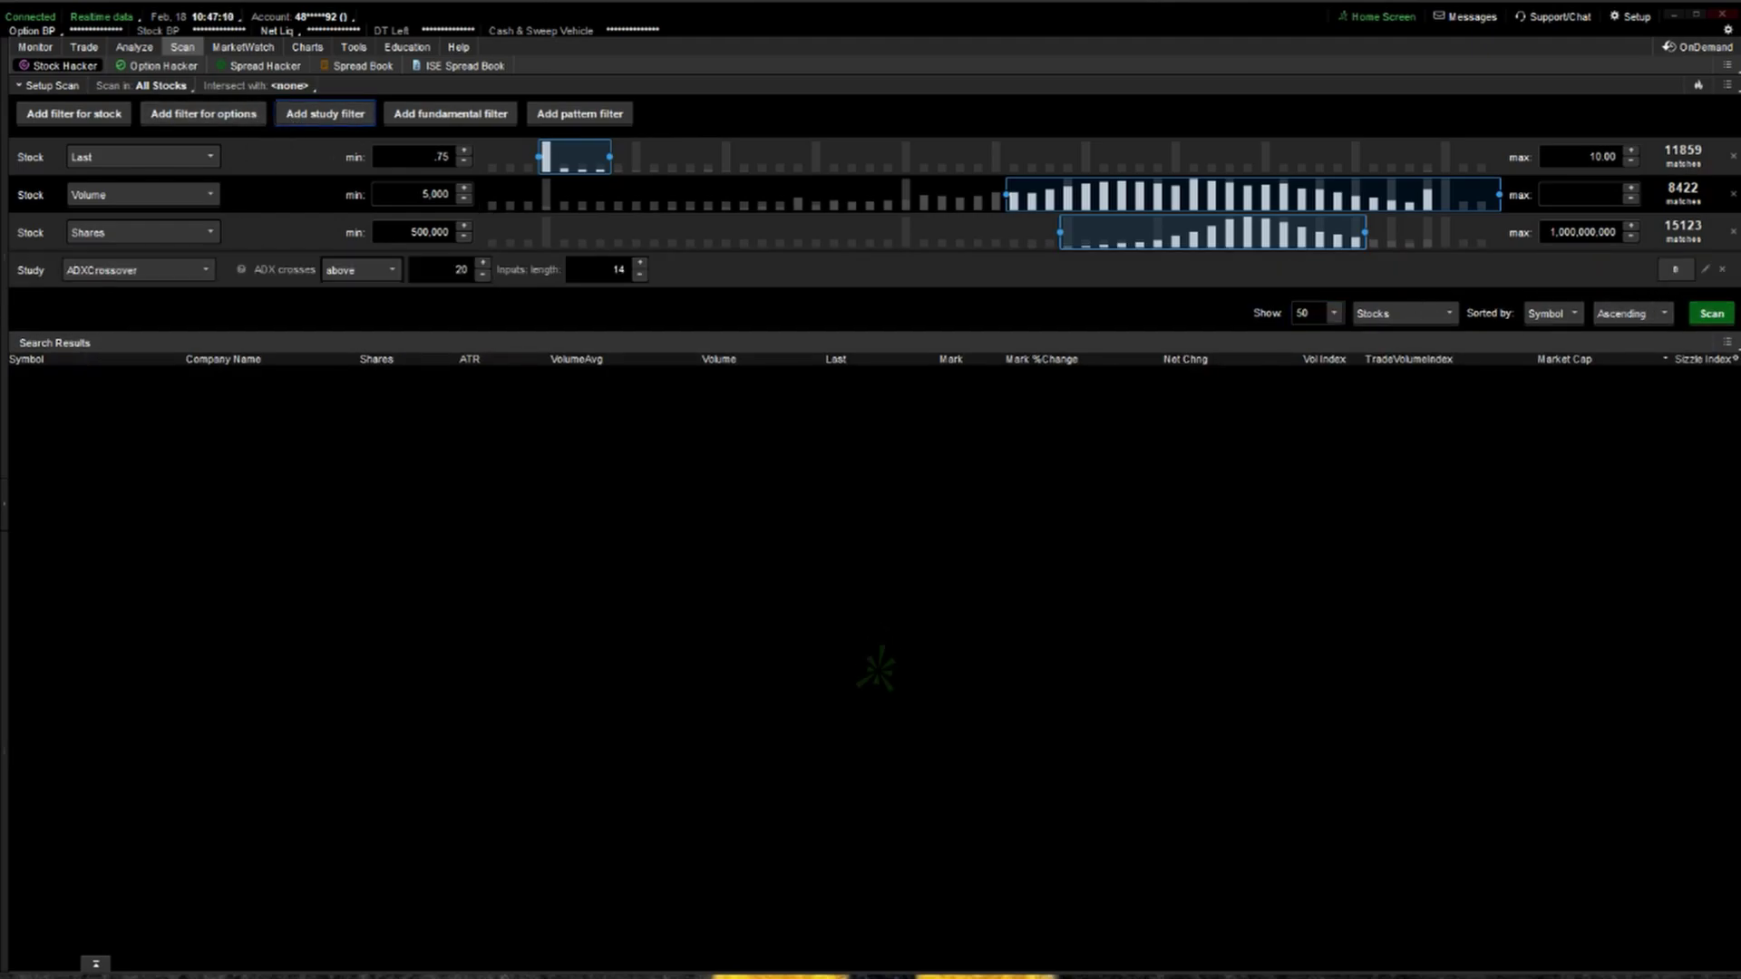
left_click(136, 269)
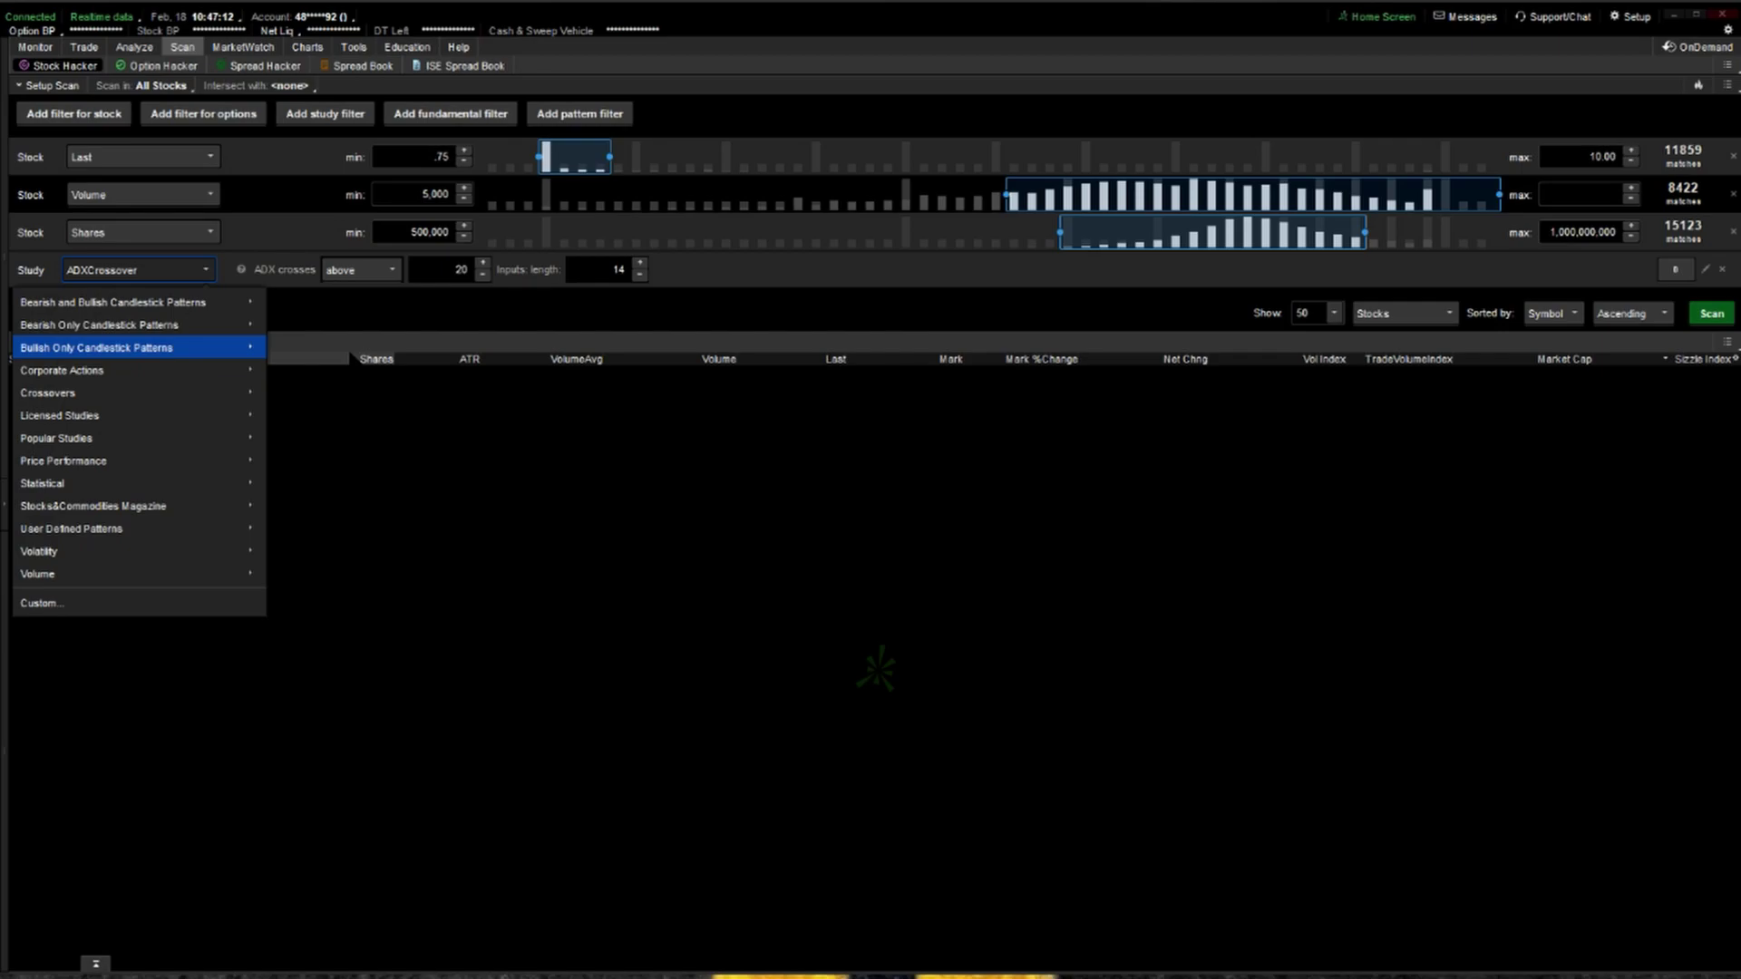
mouse_move(234, 367)
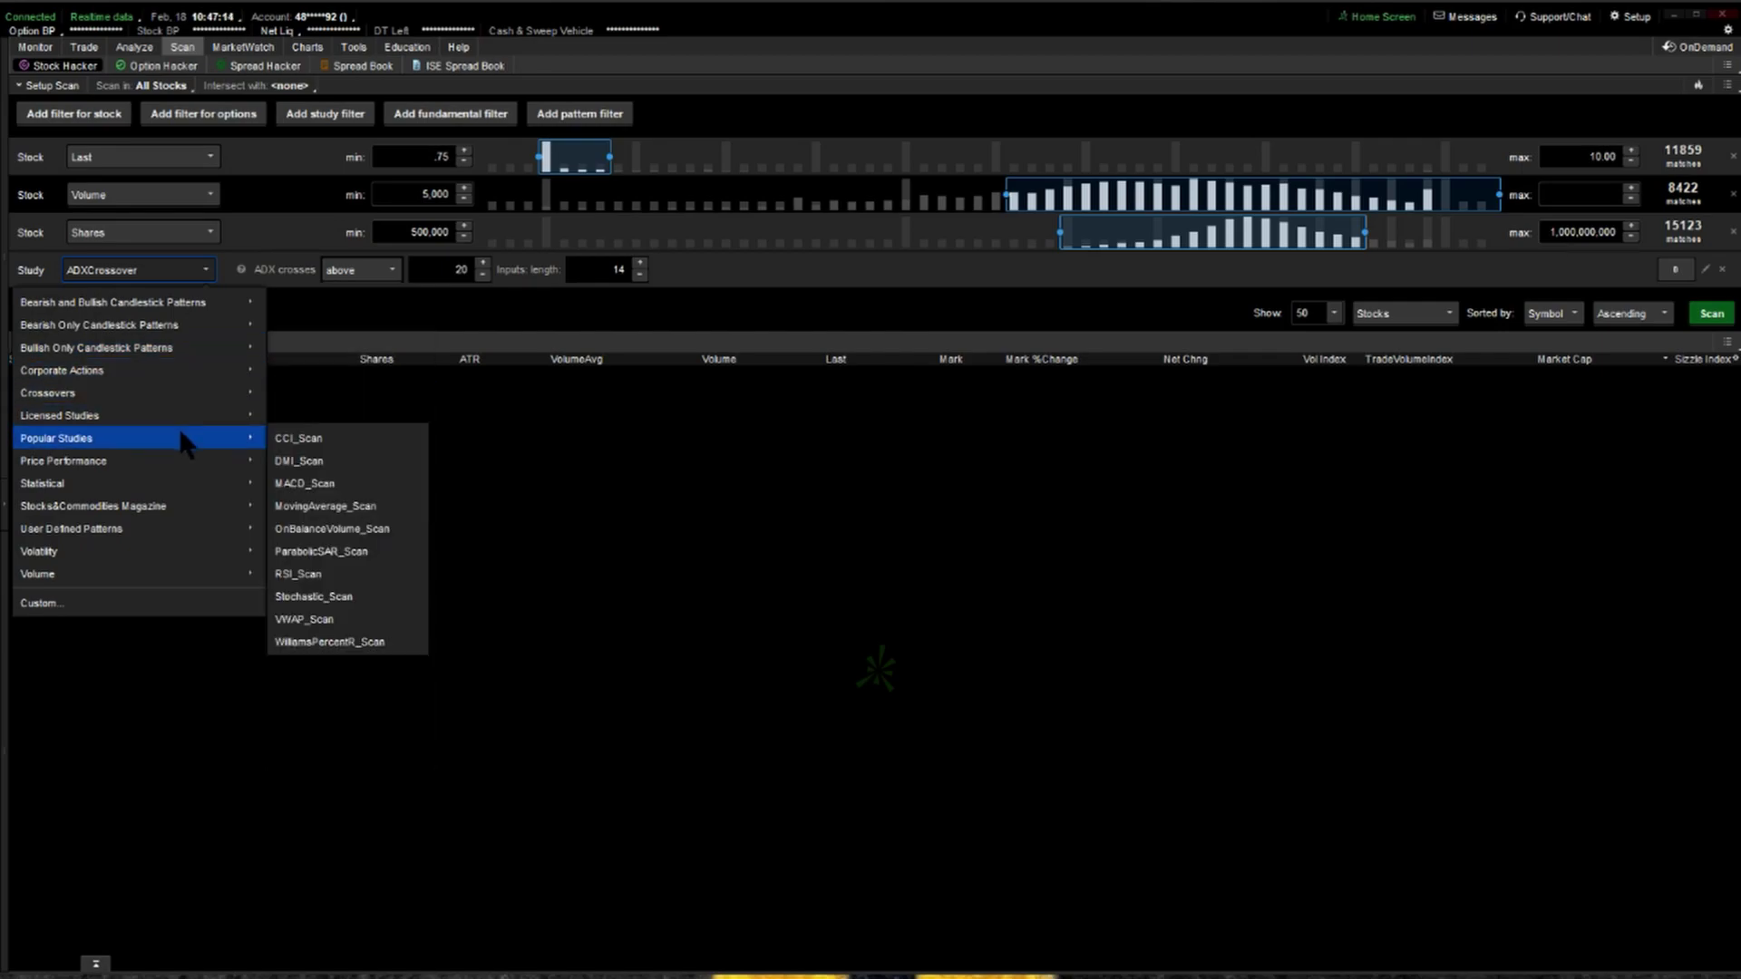
mouse_move(176, 459)
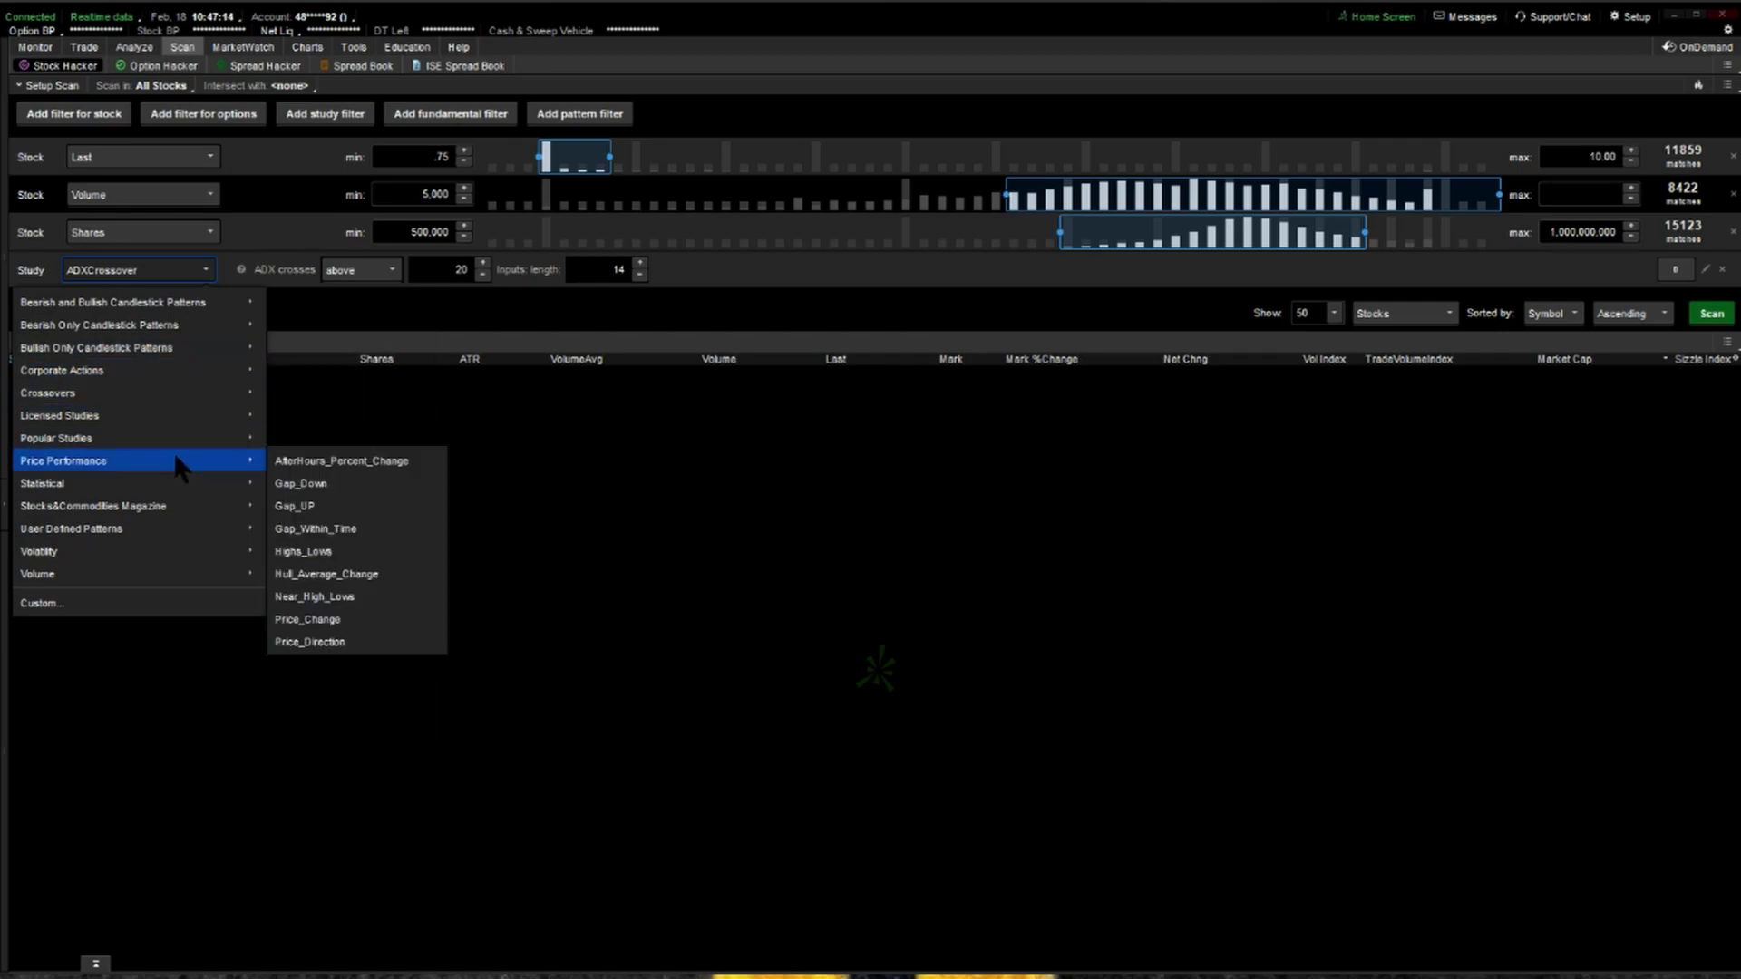
left_click(307, 619)
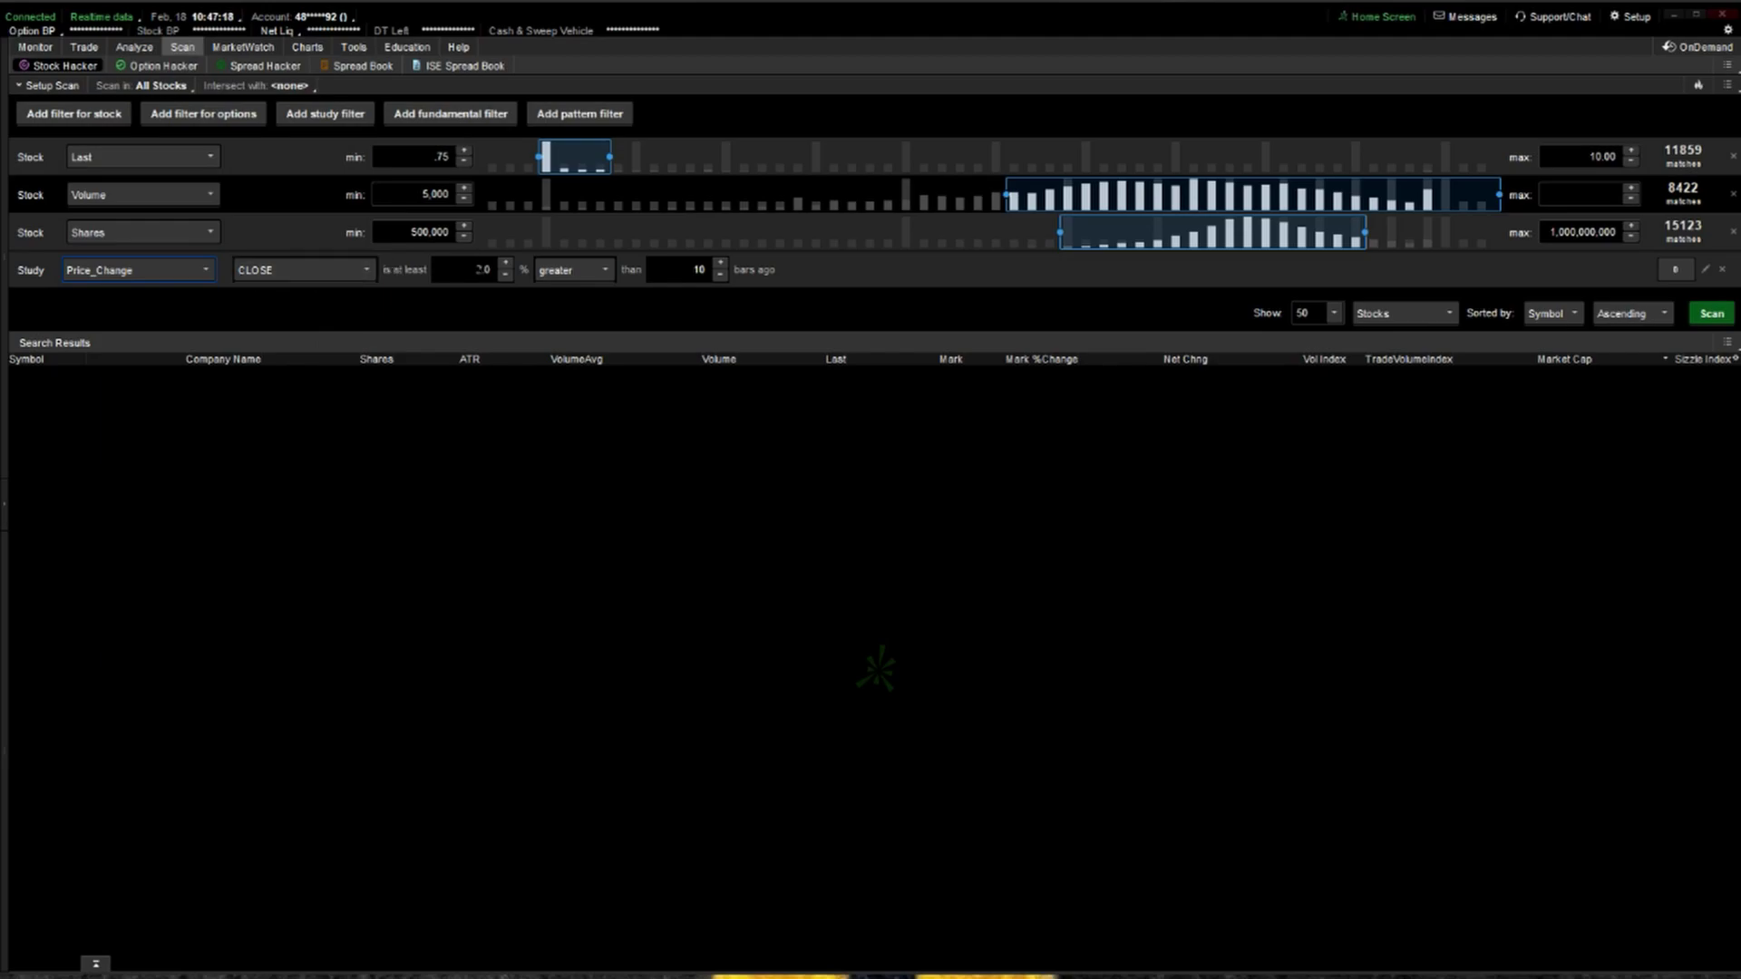
left_click(464, 269)
type("4")
left_click(688, 272)
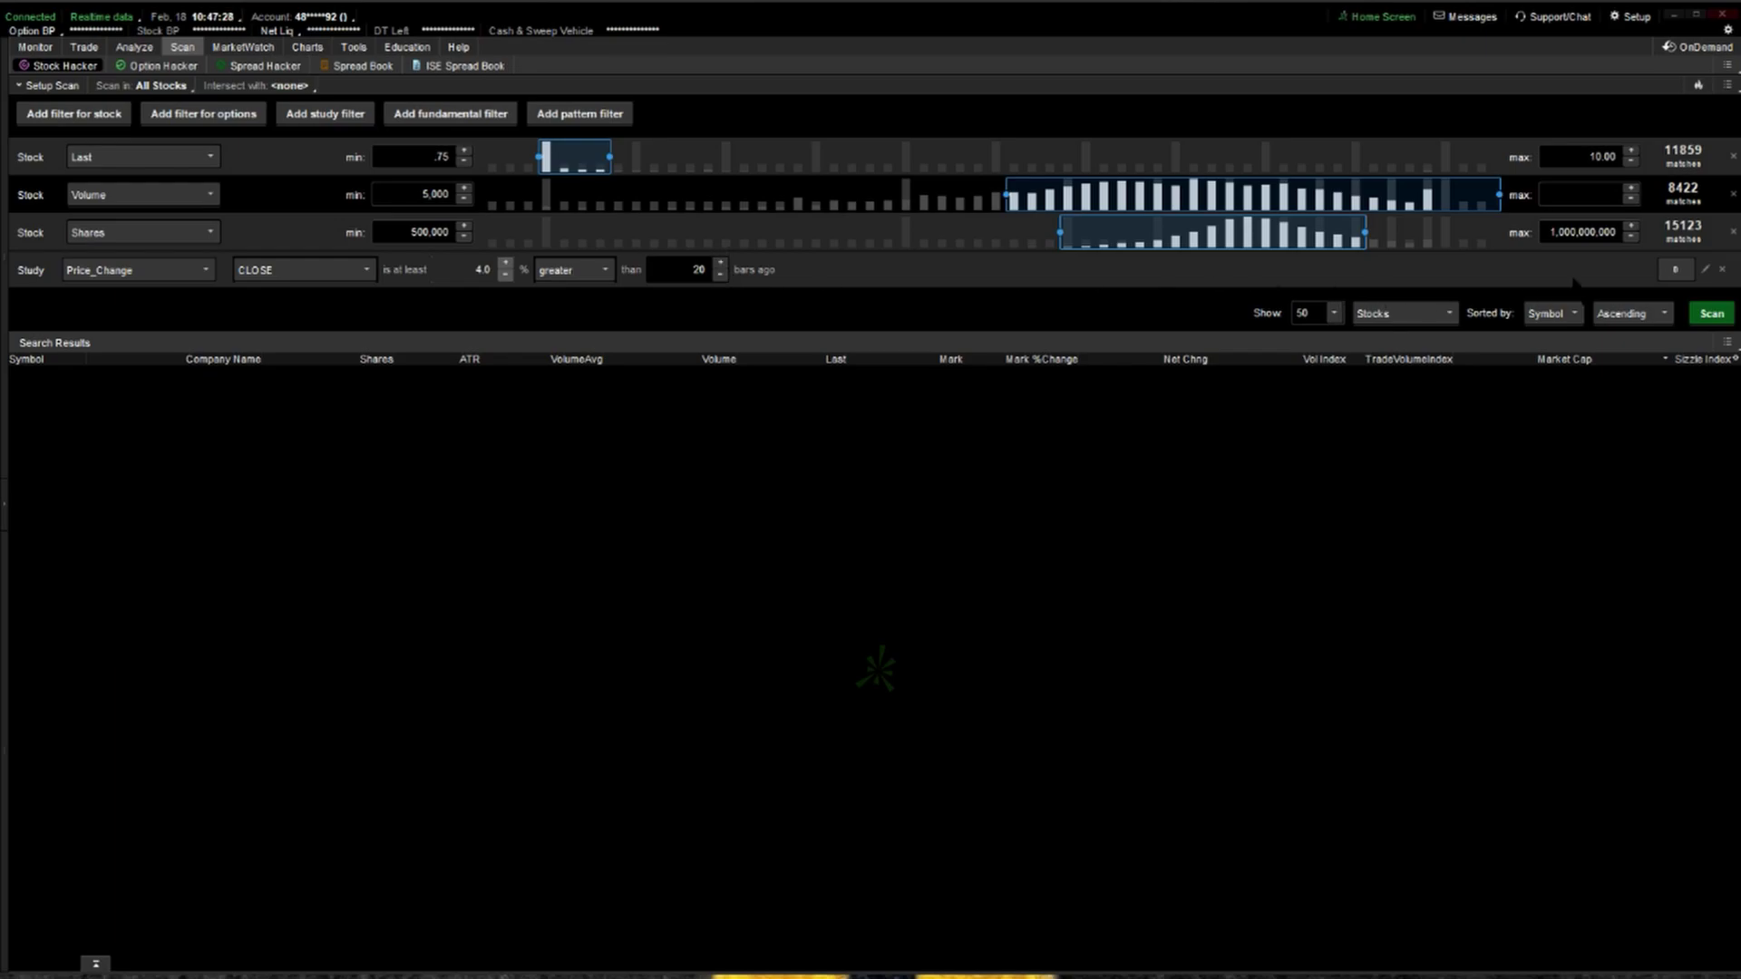
Set the Price_Change filter to 30 Min bars with extended hours included.
left_click(1675, 270)
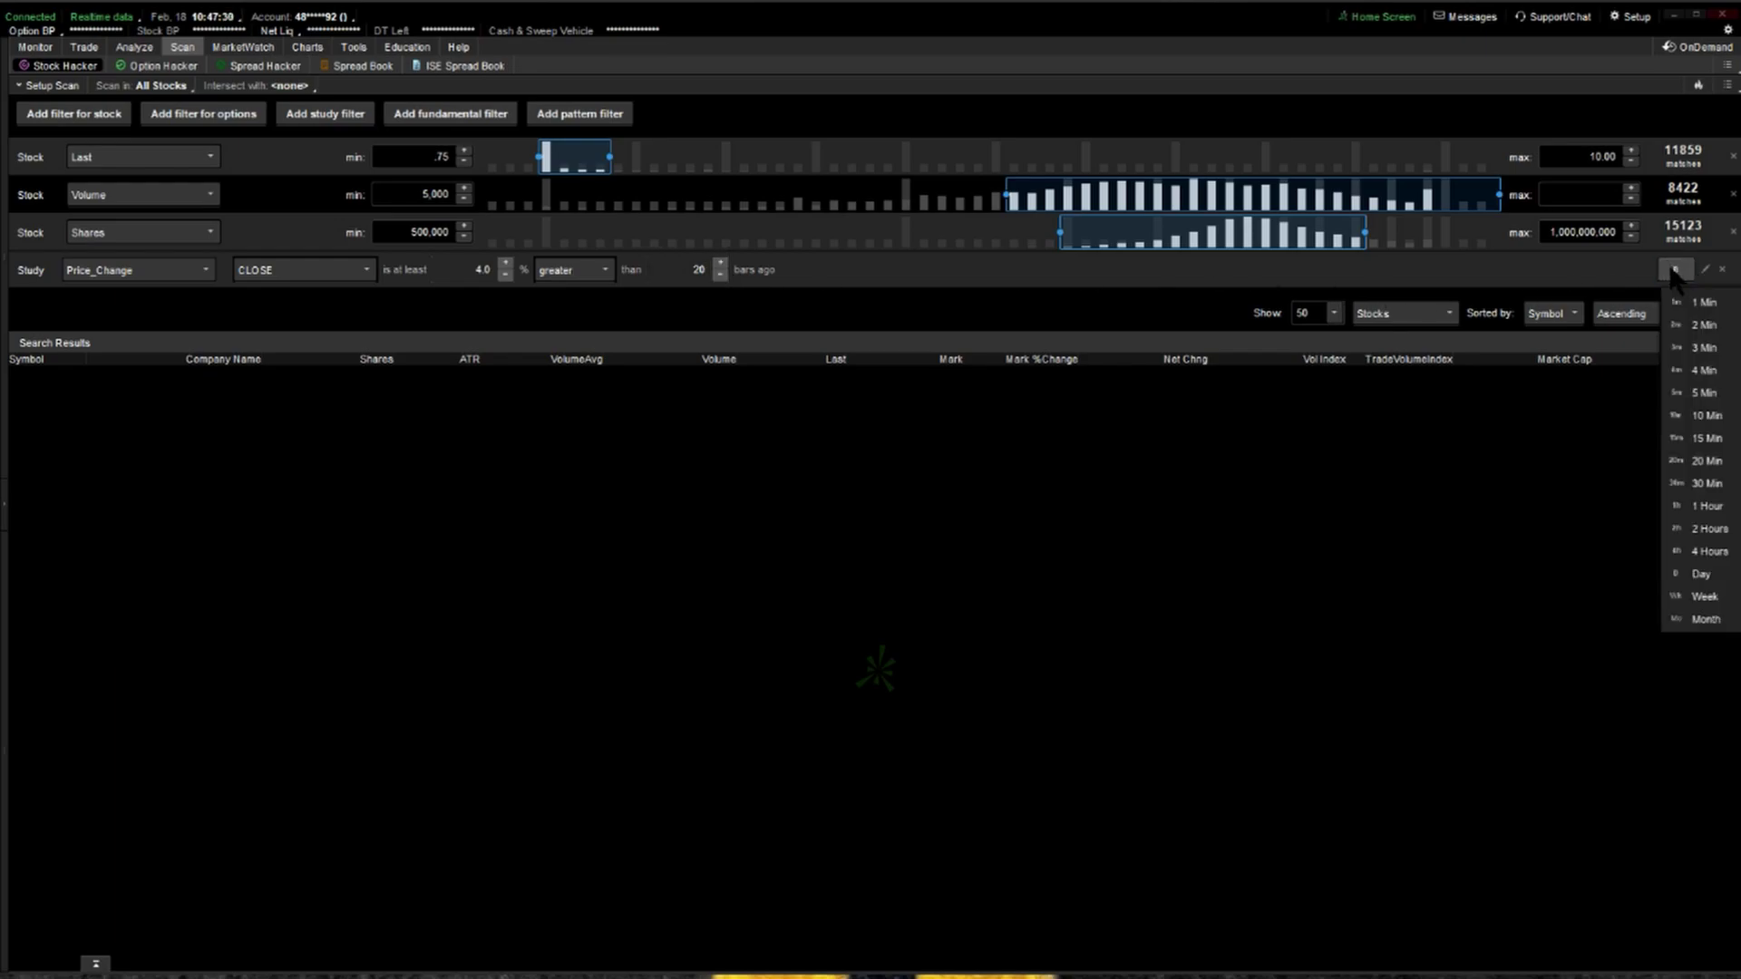
left_click(1705, 483)
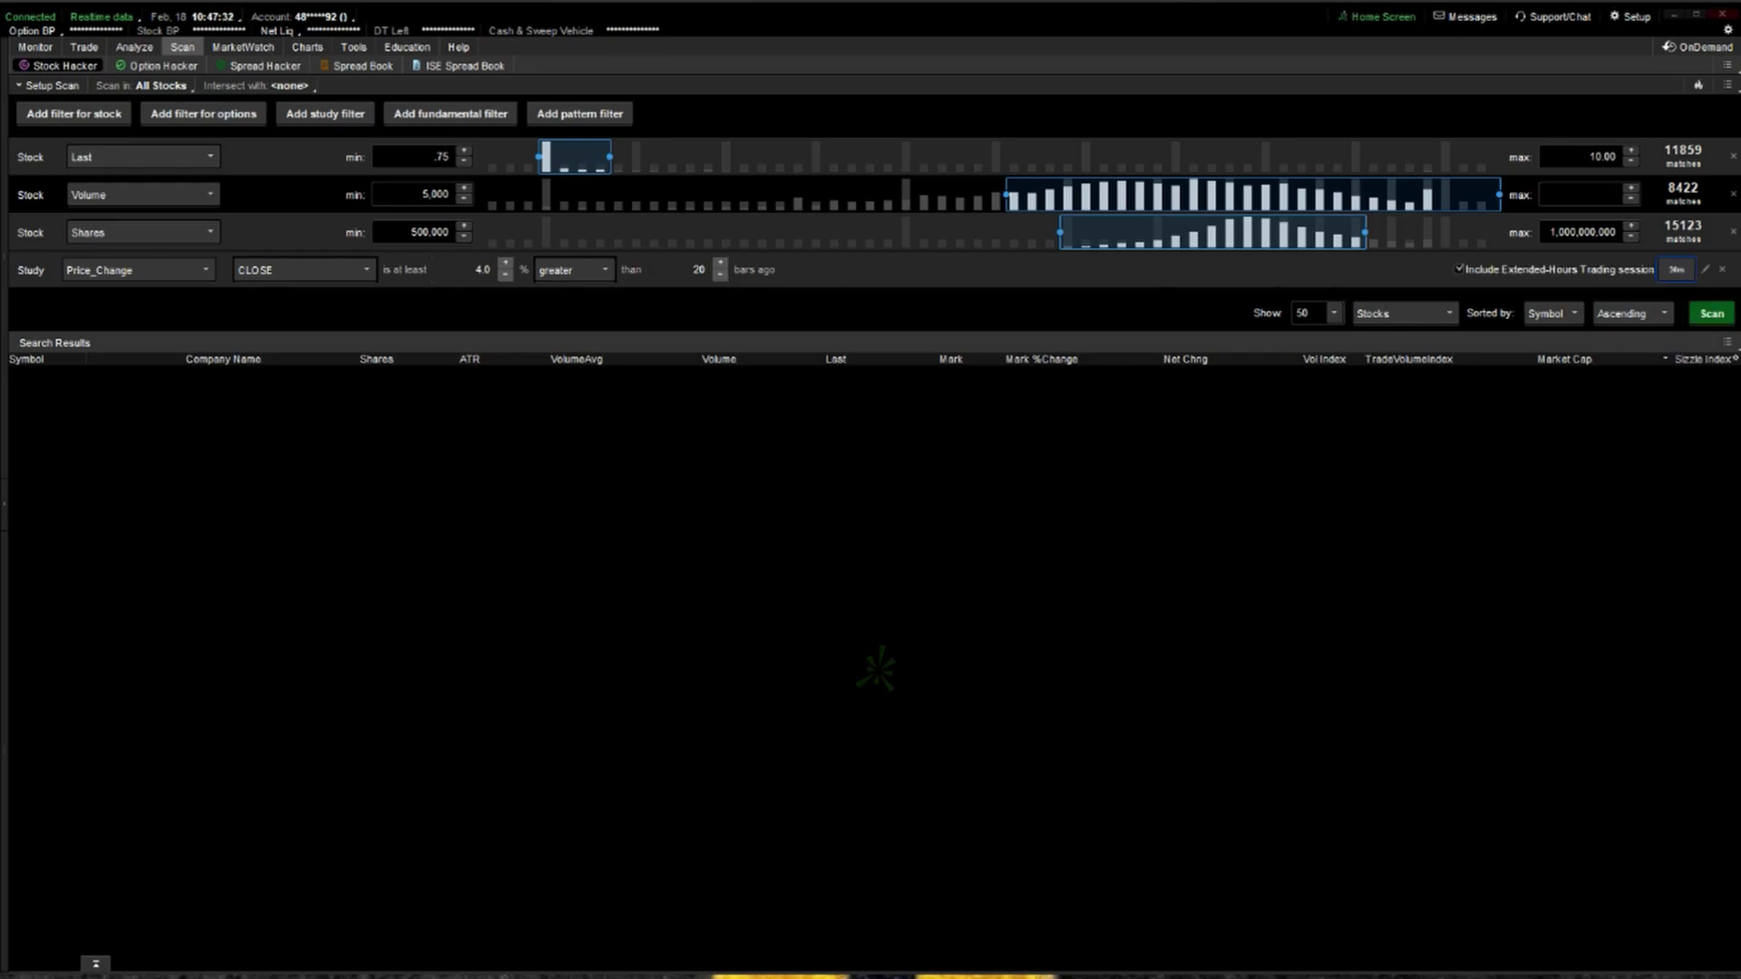
left_click(1459, 269)
left_click(1459, 270)
Add an Earnings study filter set to Does Not Have within 7 bars on Day aggregation.
left_click(313, 113)
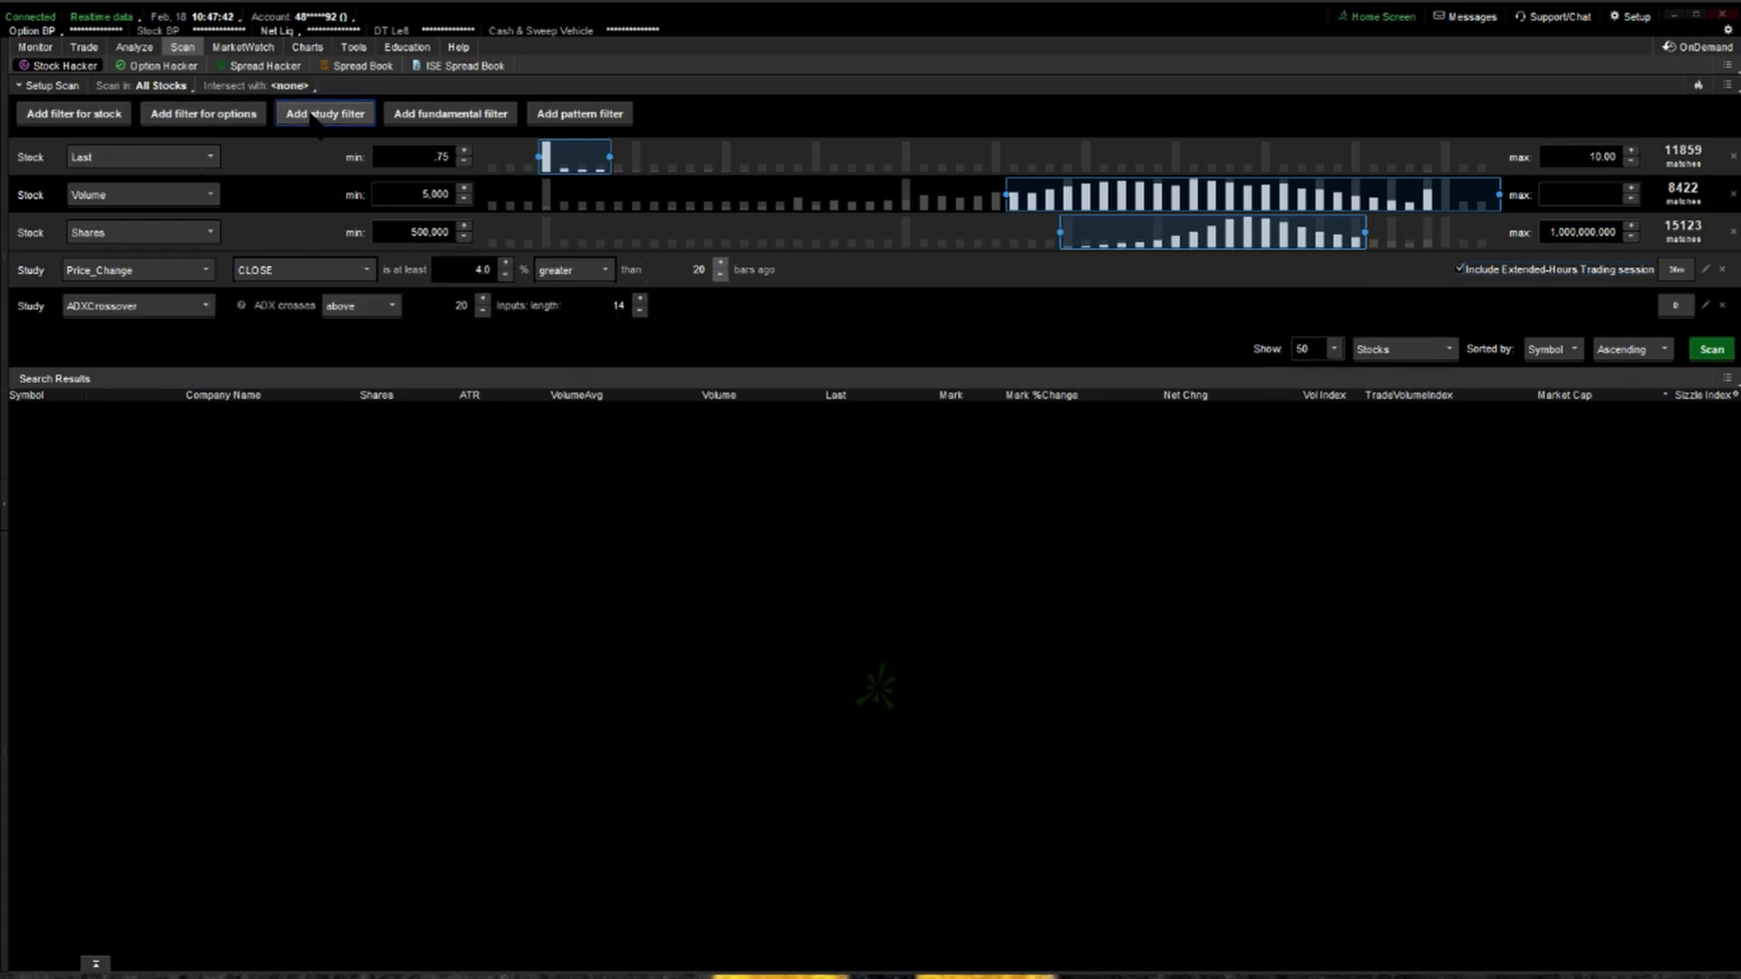
left_click(192, 308)
mouse_move(170, 432)
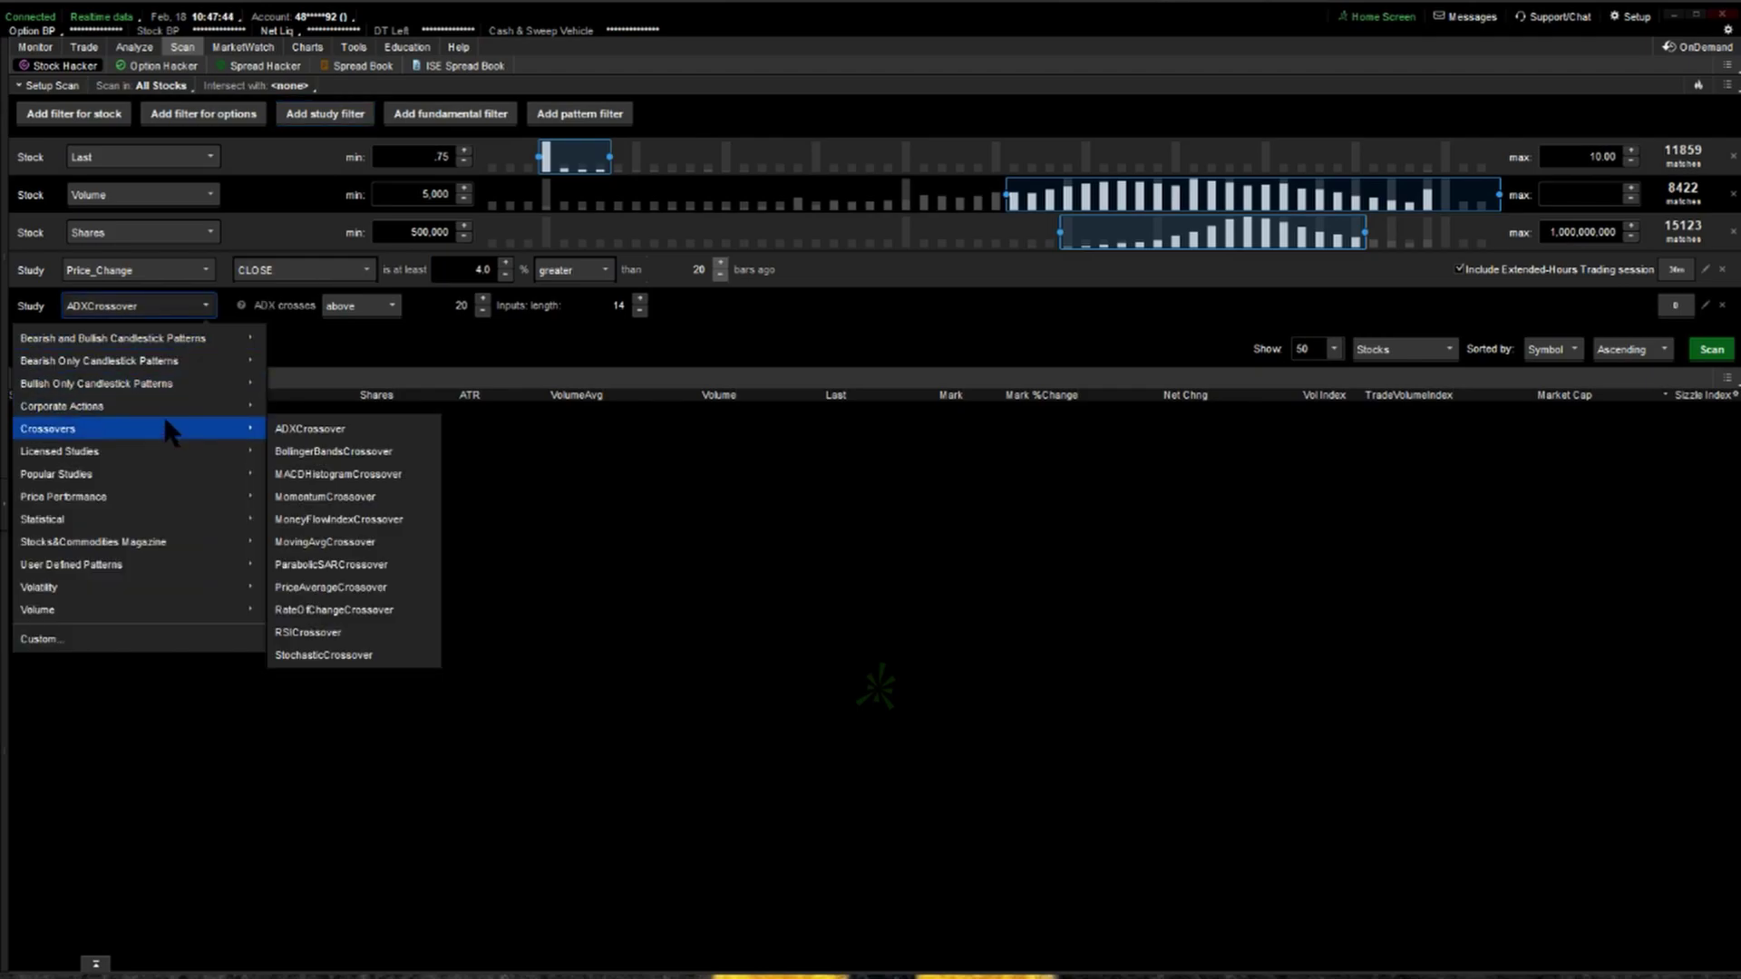
left_click(304, 428)
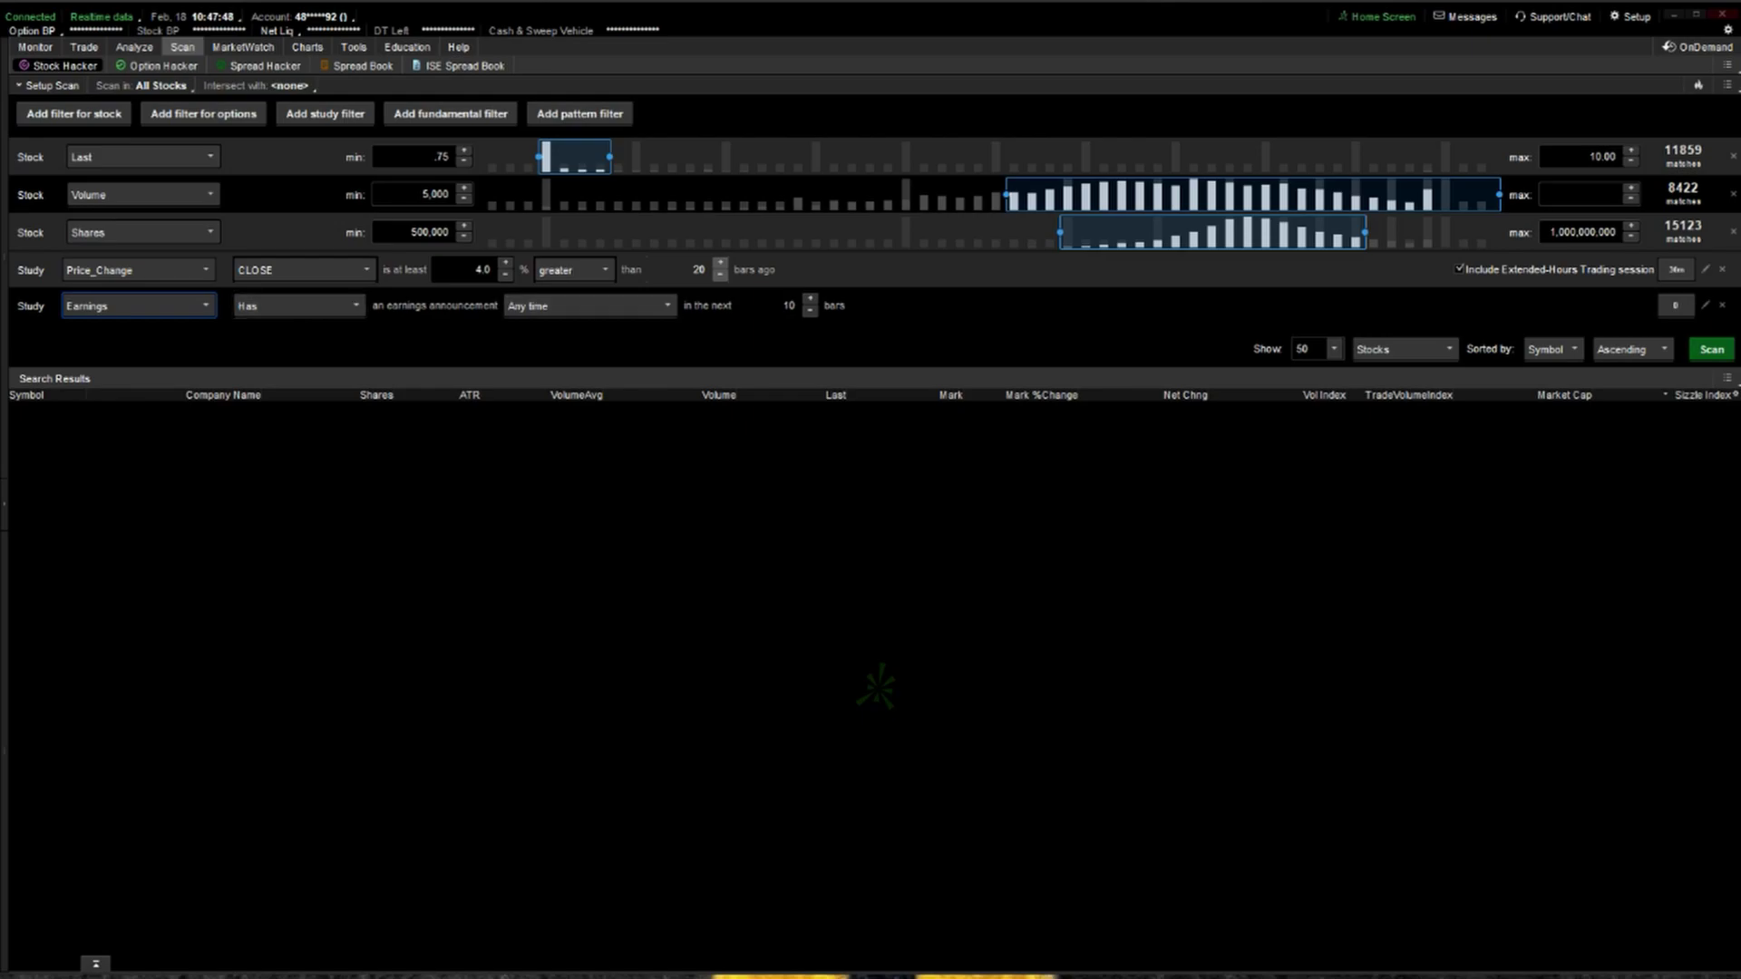
left_click(299, 306)
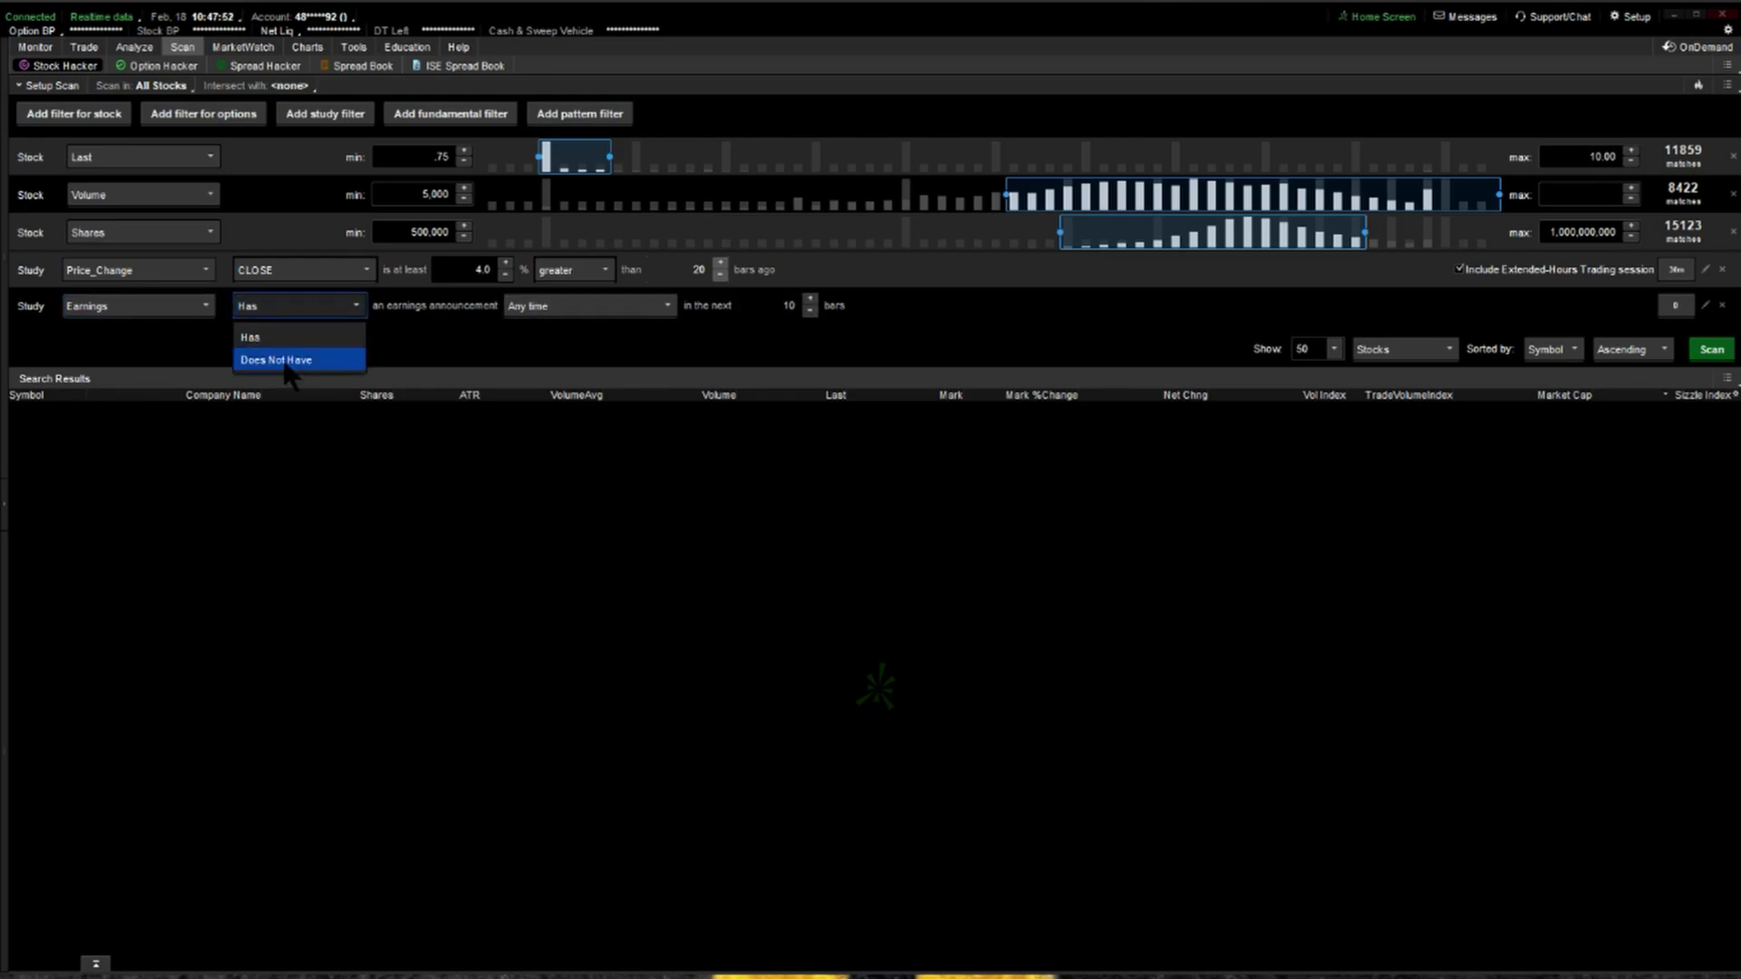
left_click(283, 361)
left_click(809, 312)
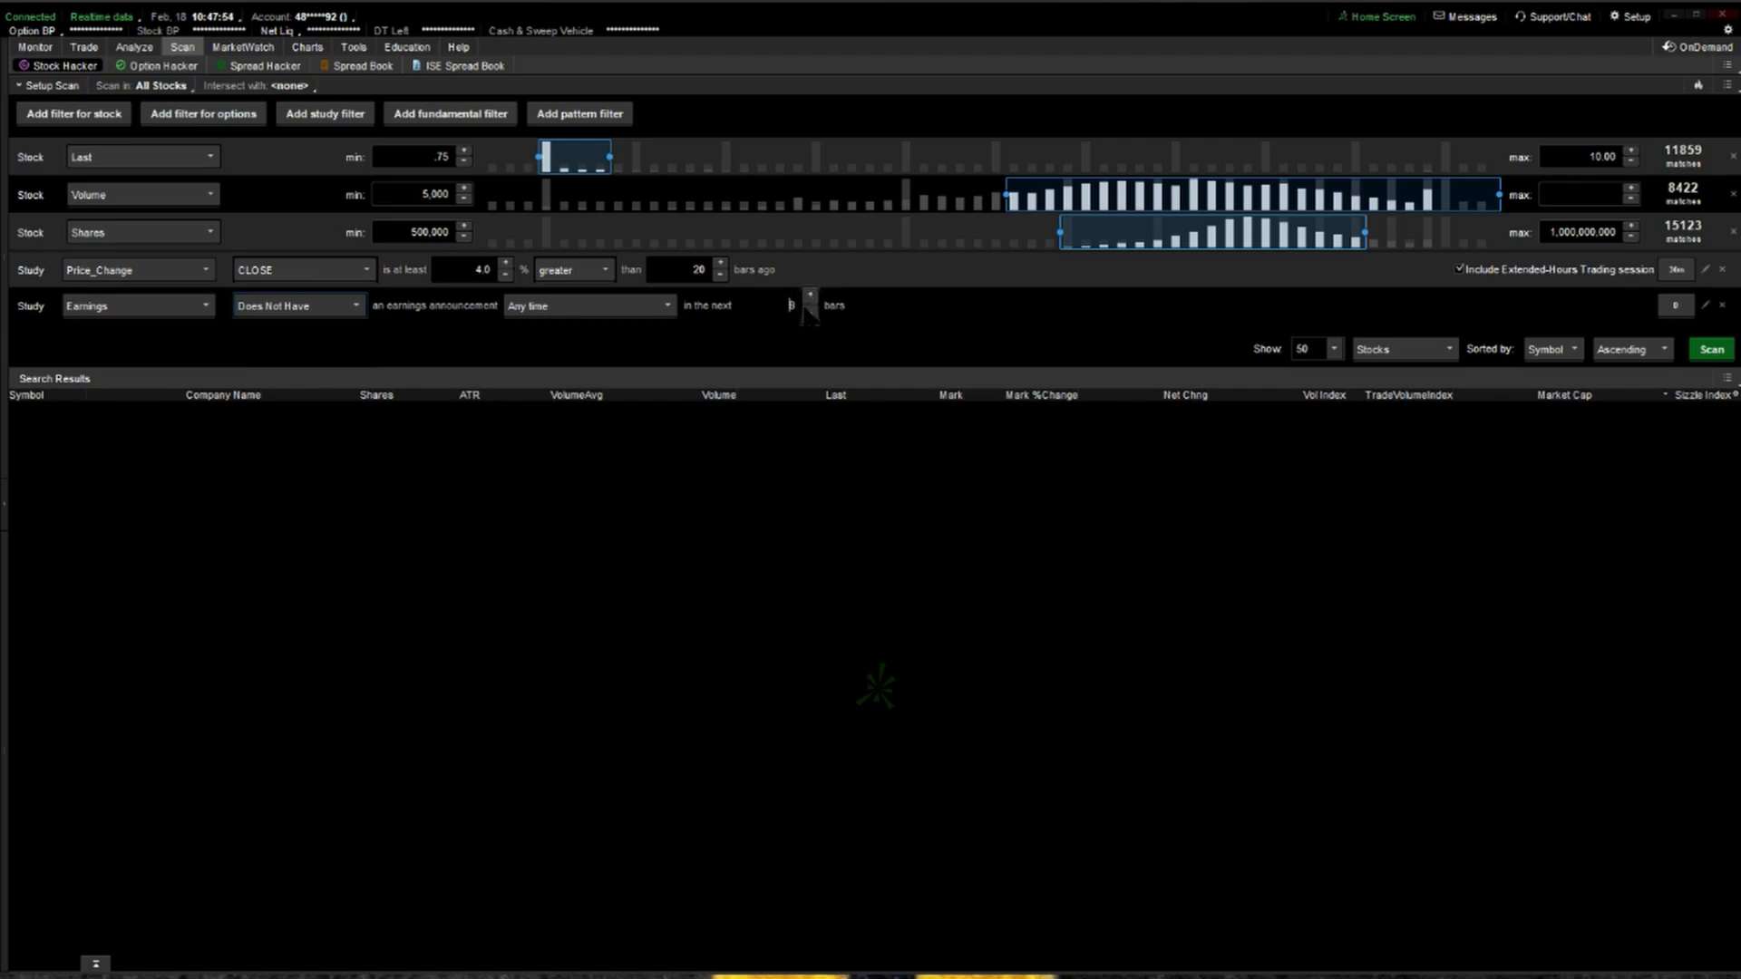
left_click(1675, 306)
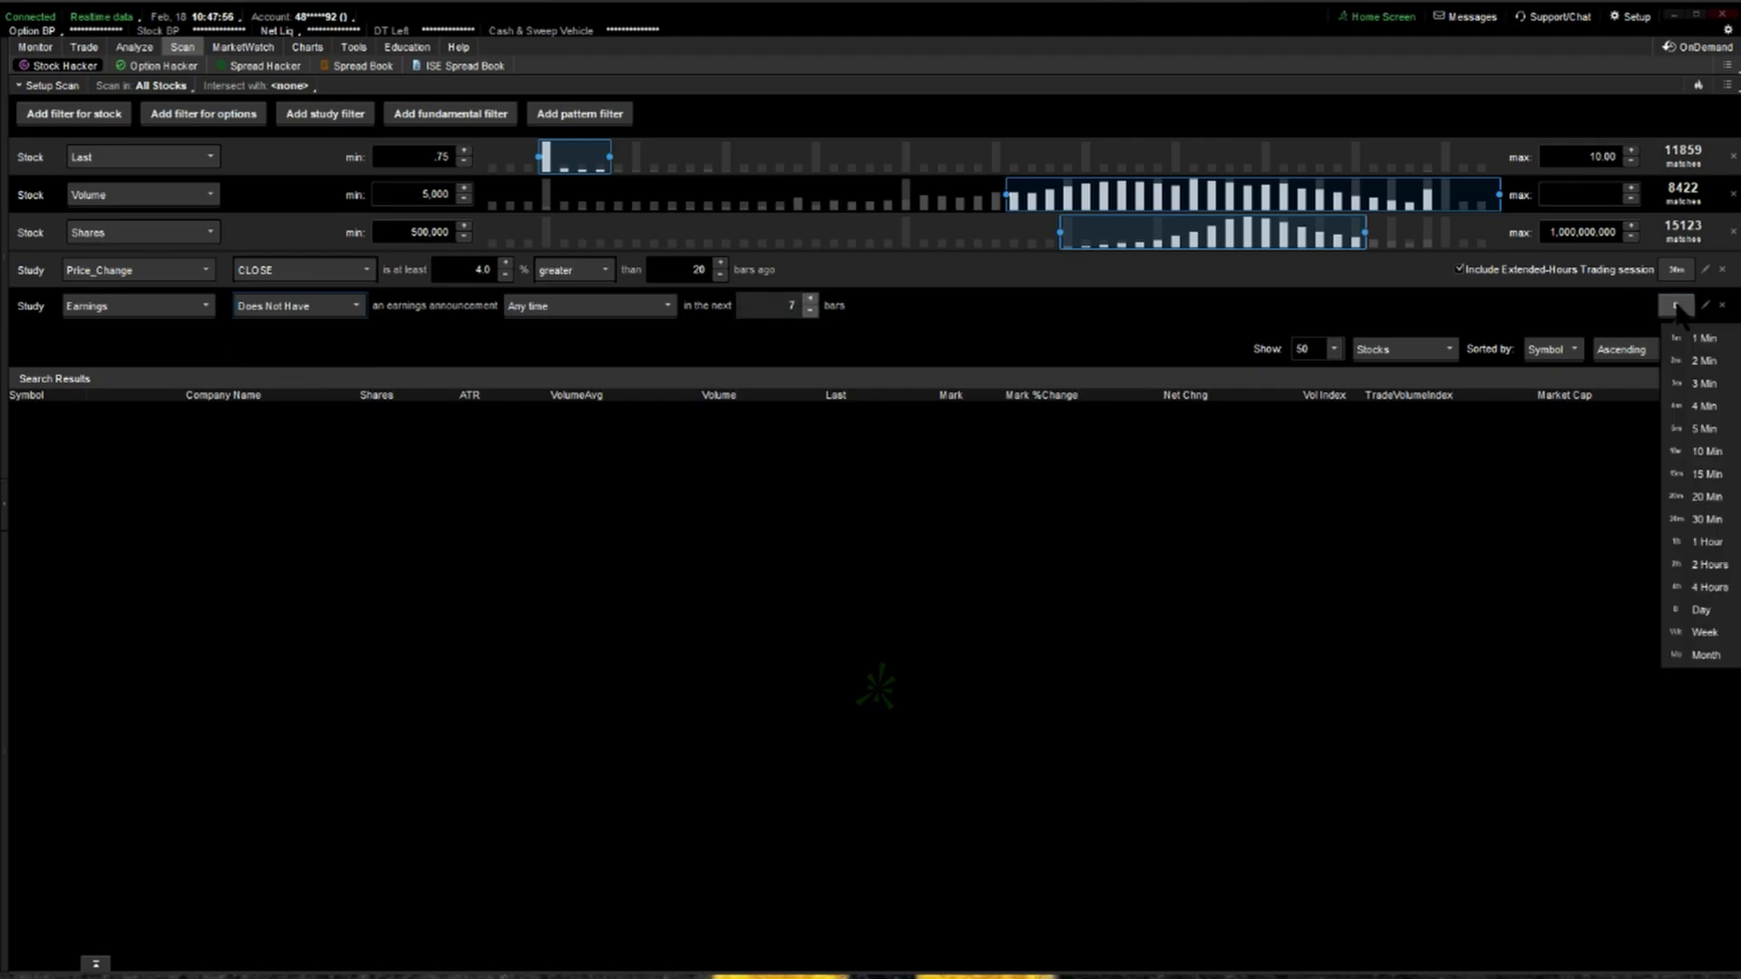
left_click(1691, 610)
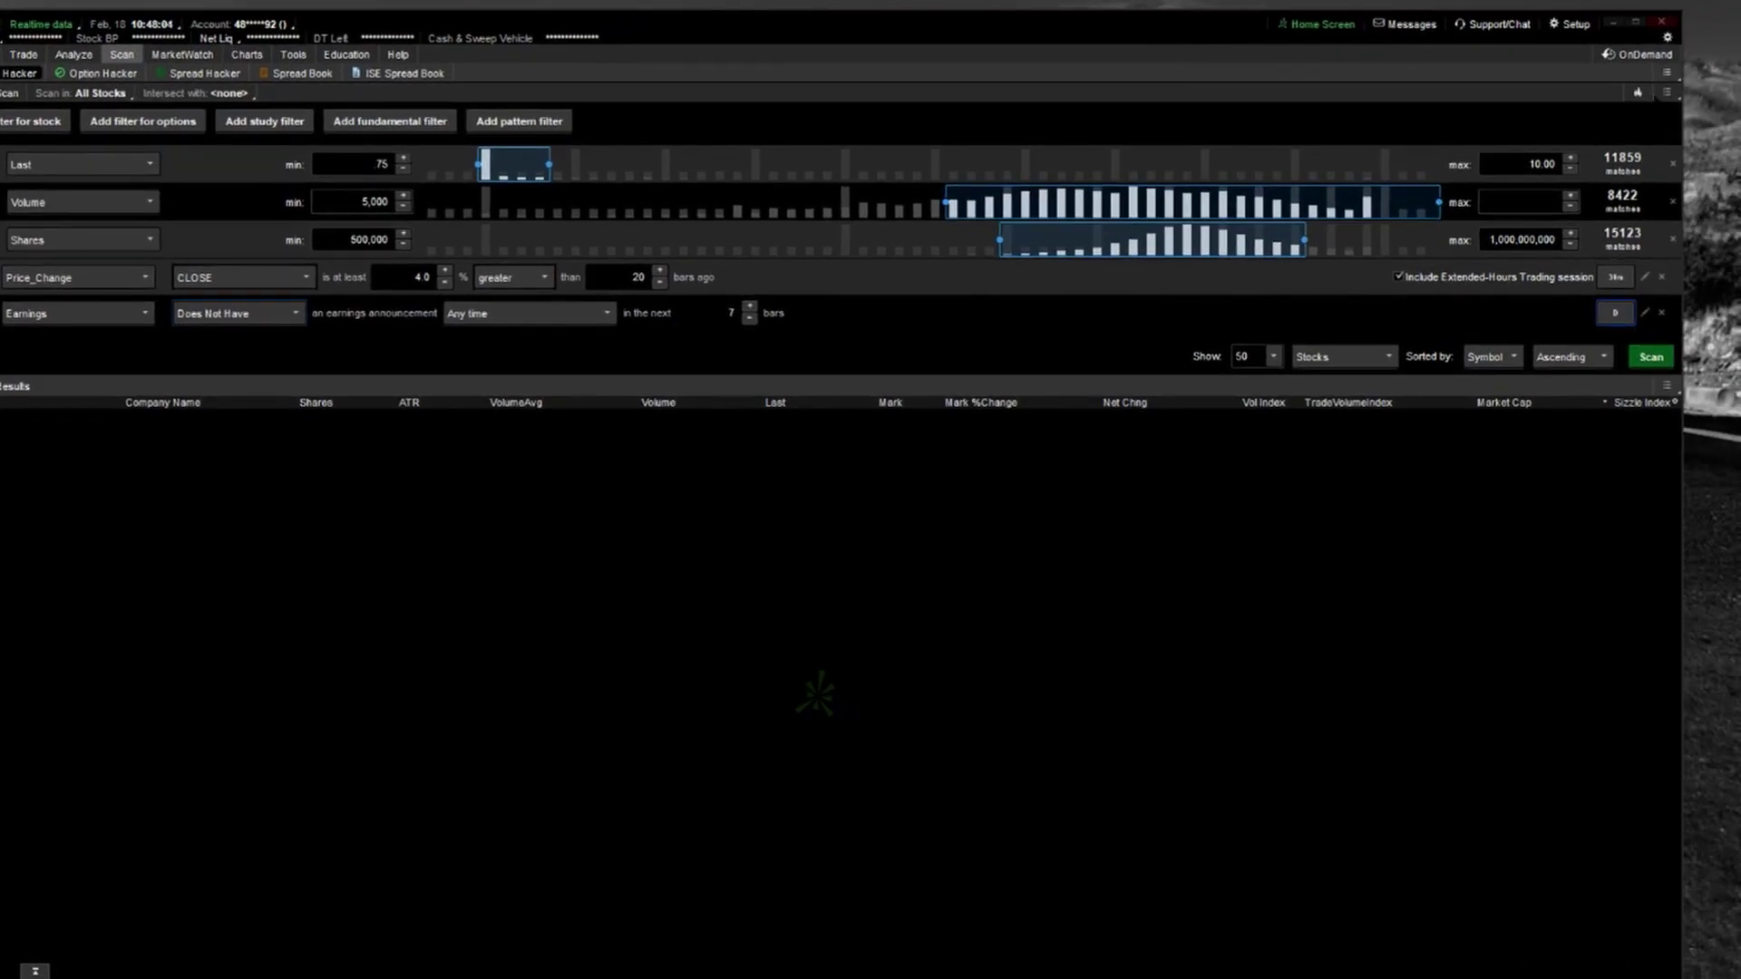
Save the five-filter scan query with the name 'PRE MARKET GAP YT'.
left_click(1666, 91)
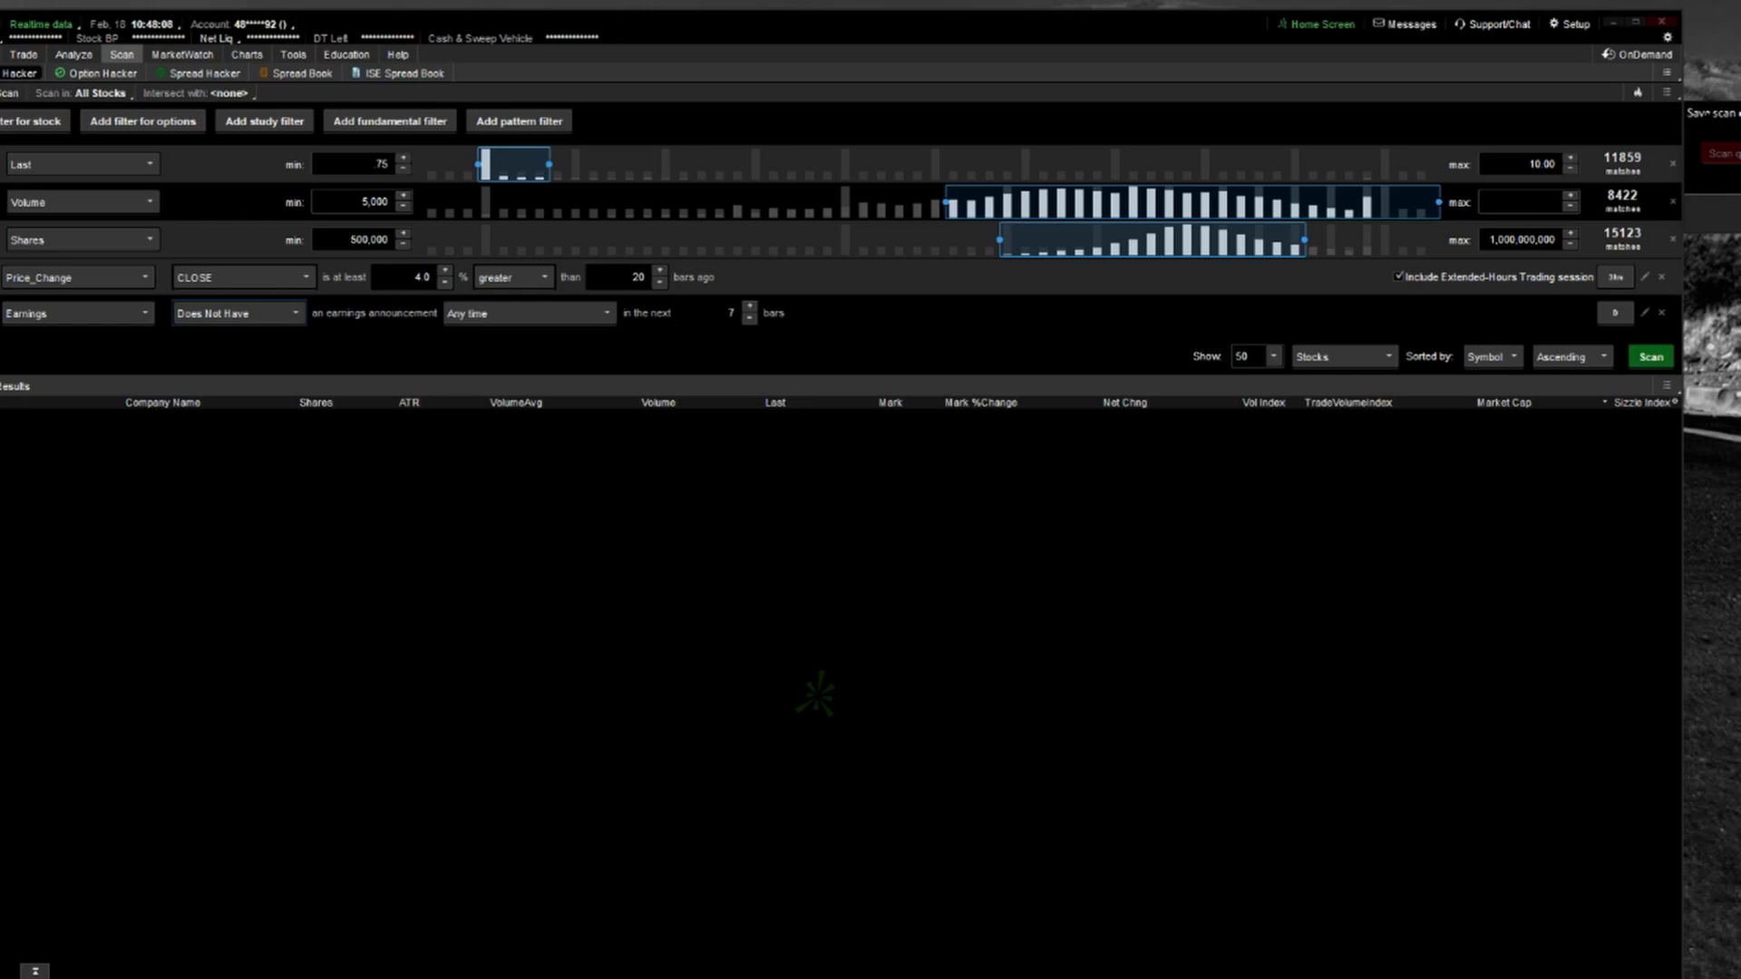
left_click(1710, 112)
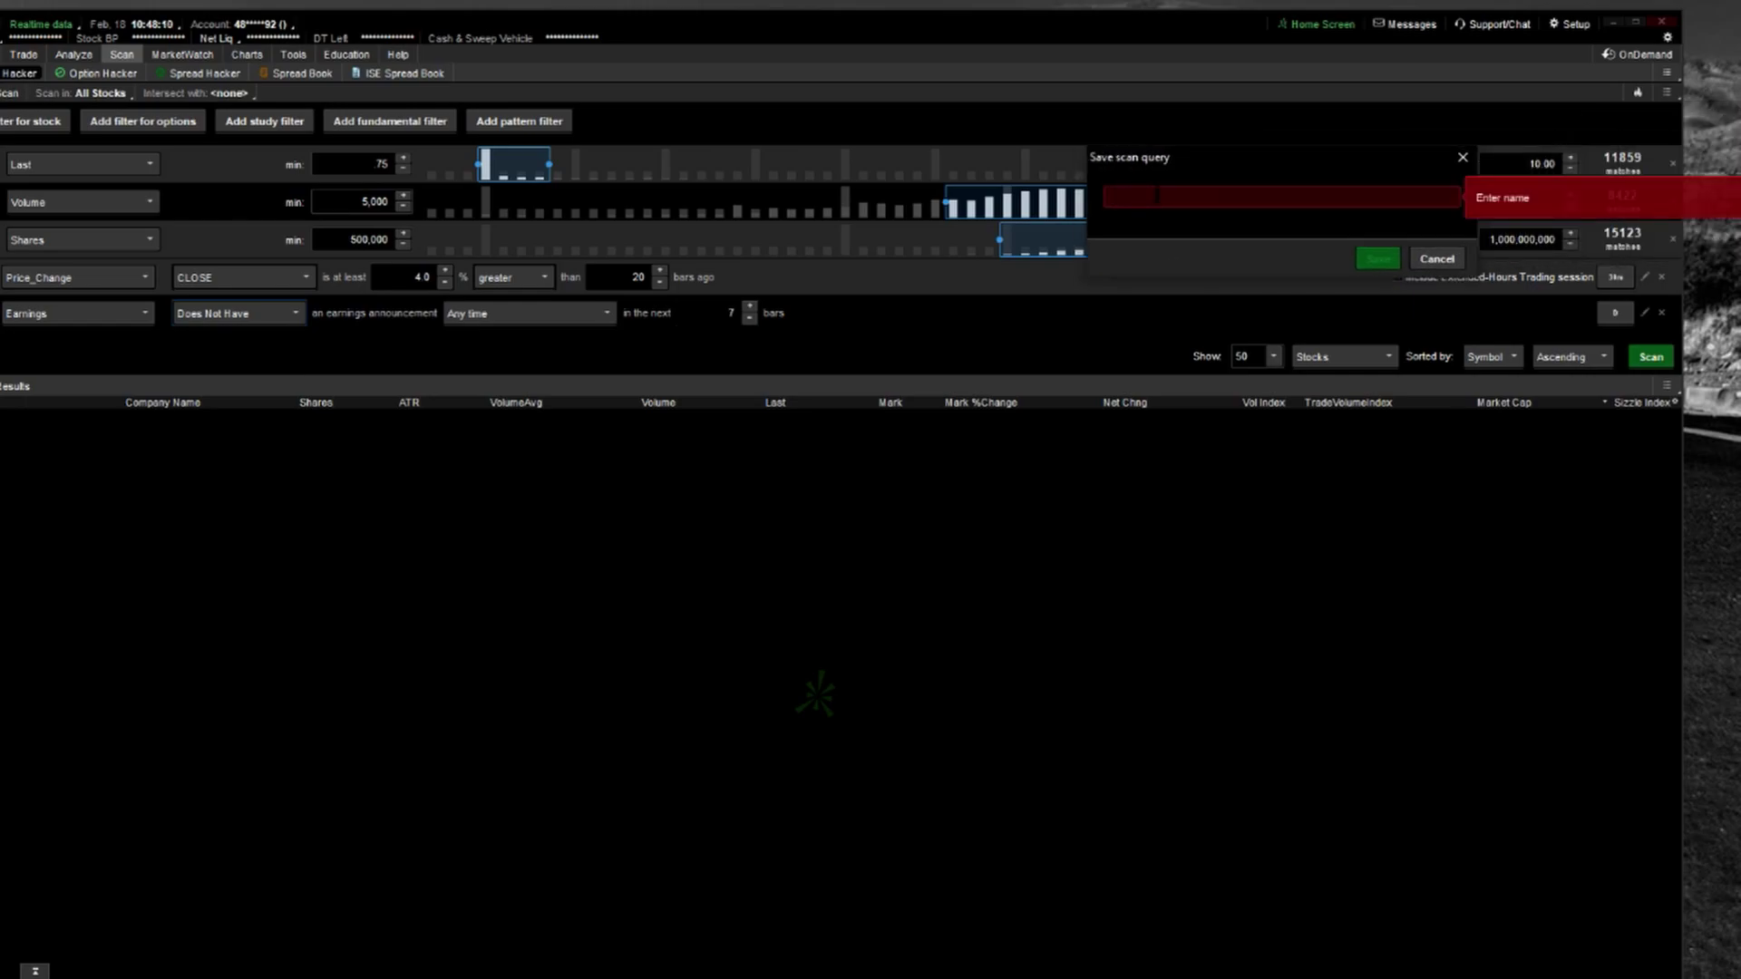
type("PRE MARK")
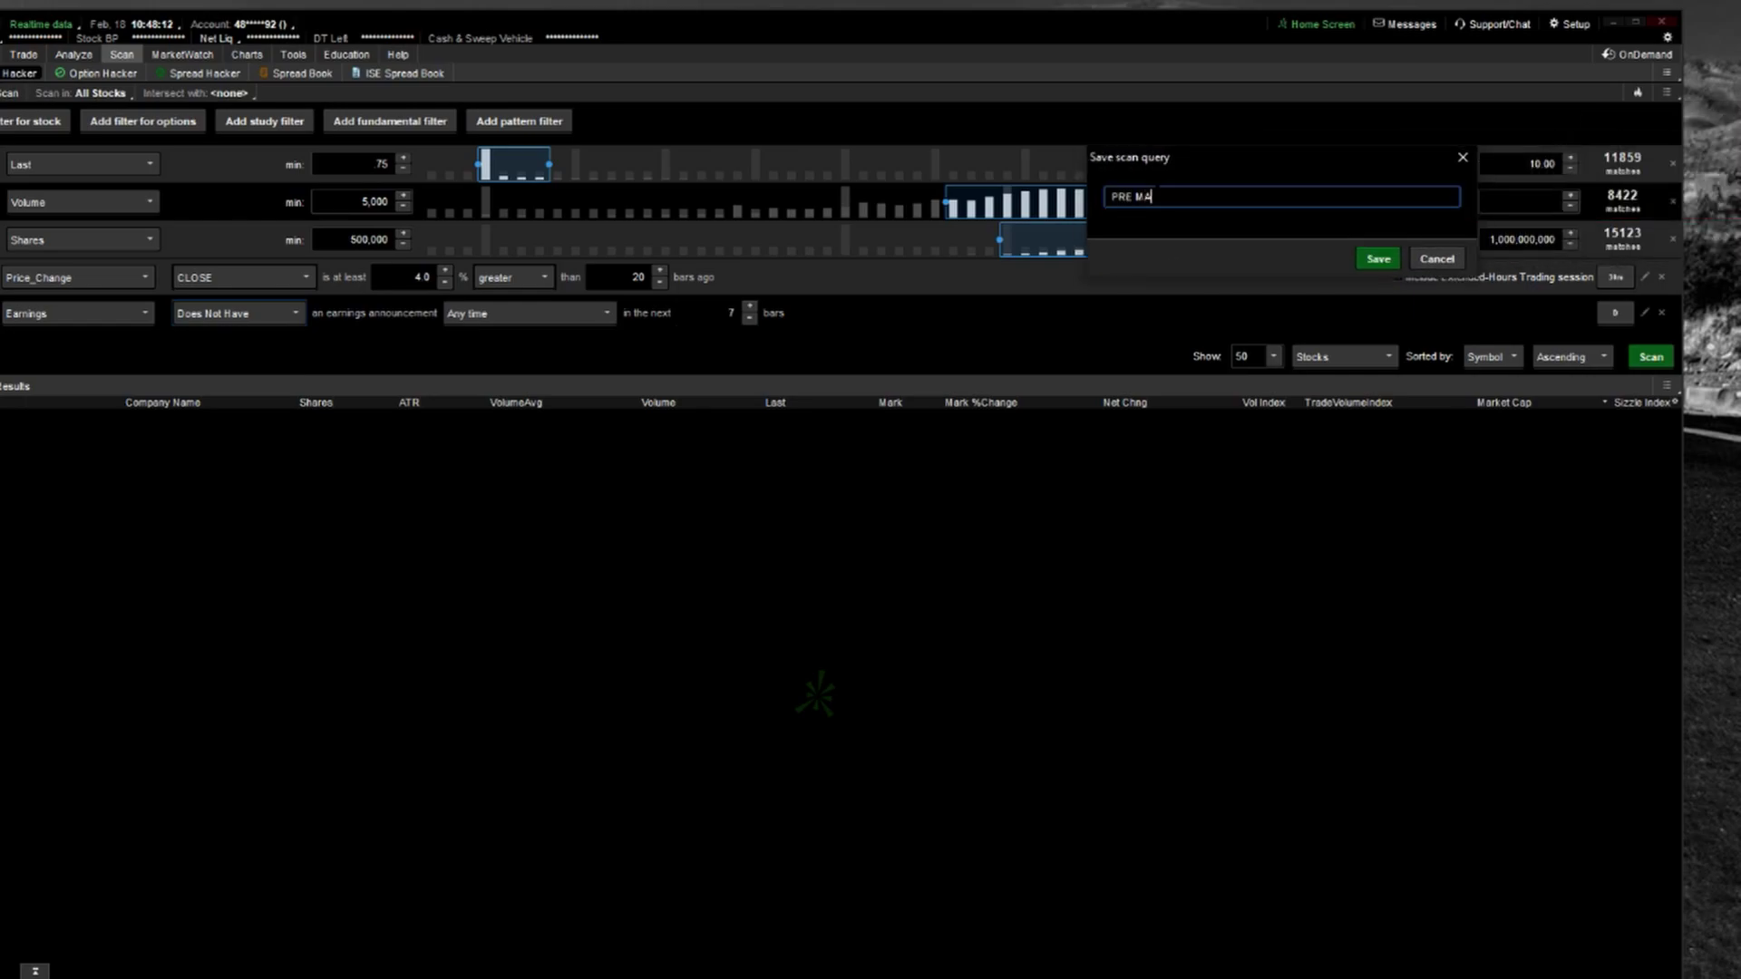
type("ET GAP YT")
left_click(1376, 260)
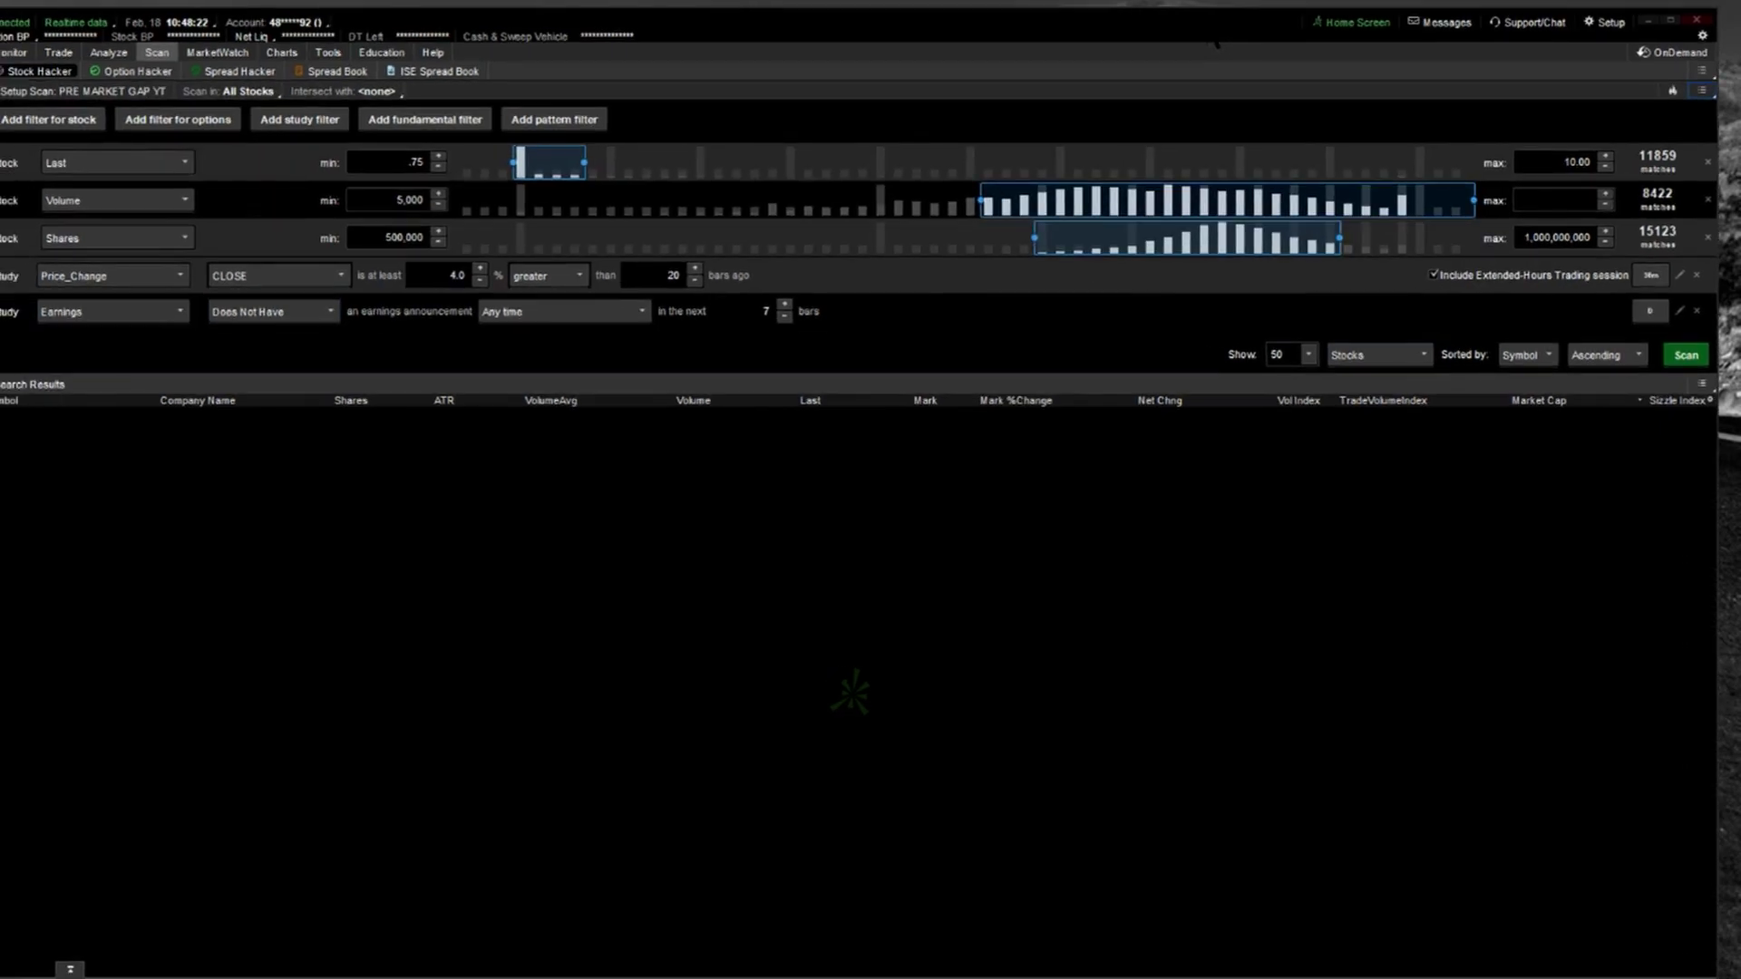
Run the saved scan, returning 231 matching stocks with 50 listed.
left_click(1710, 354)
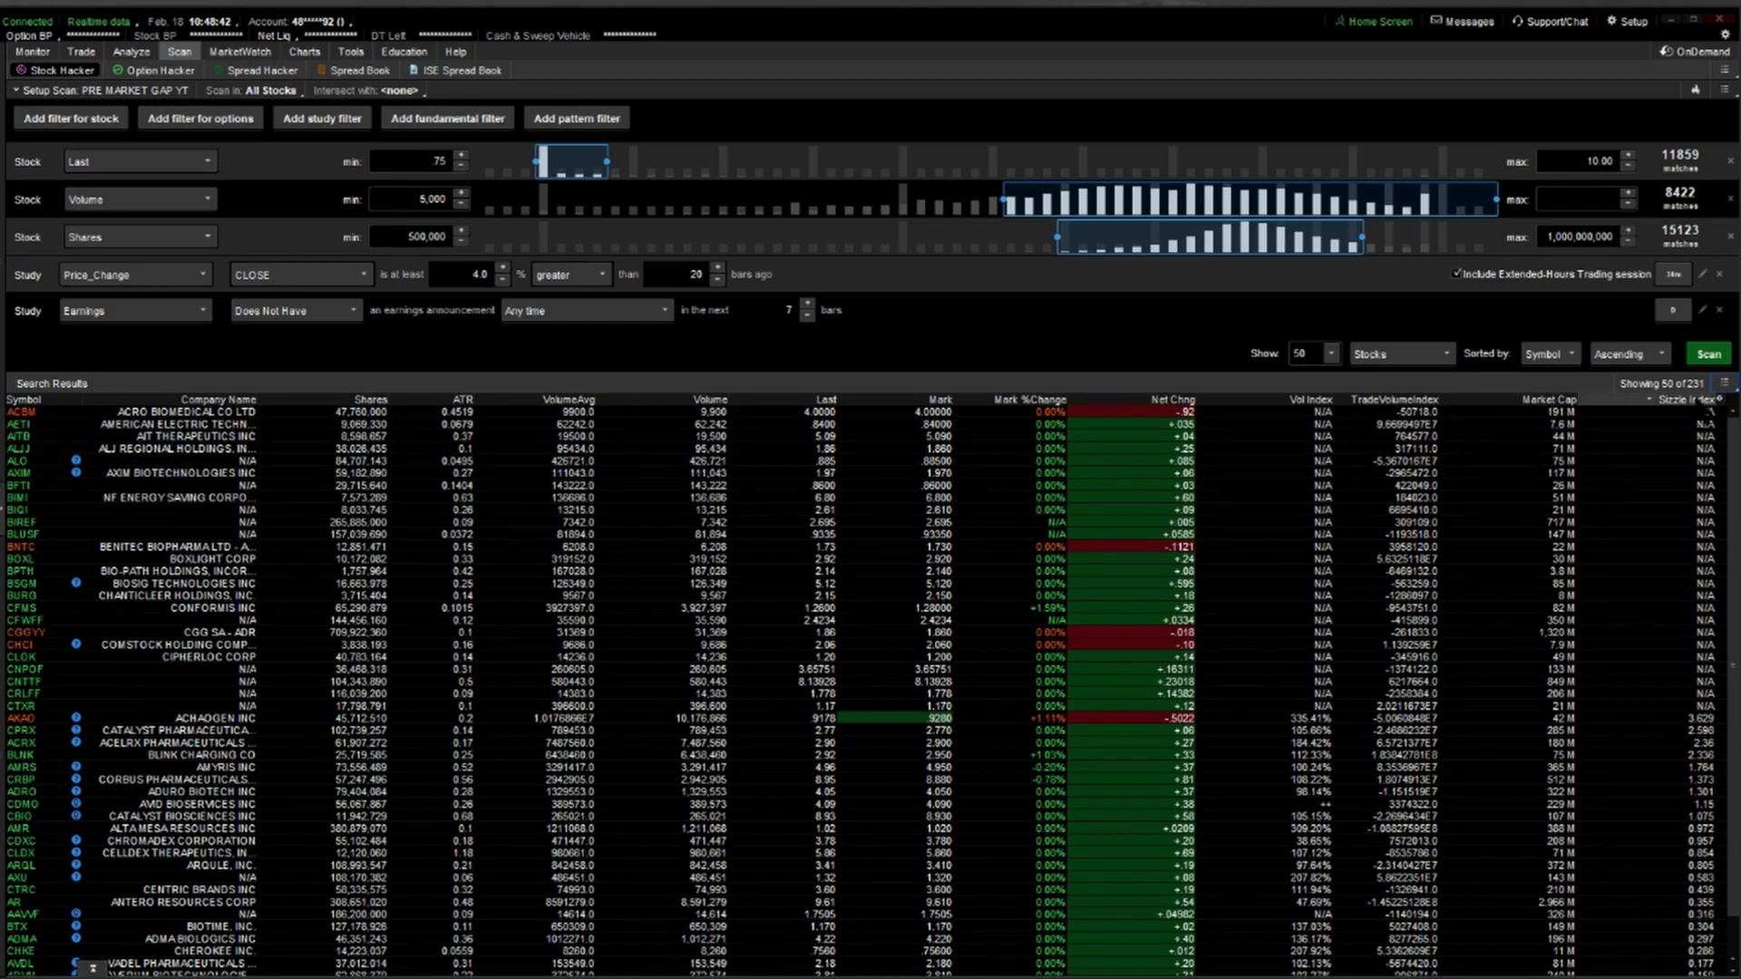
left_click(1725, 384)
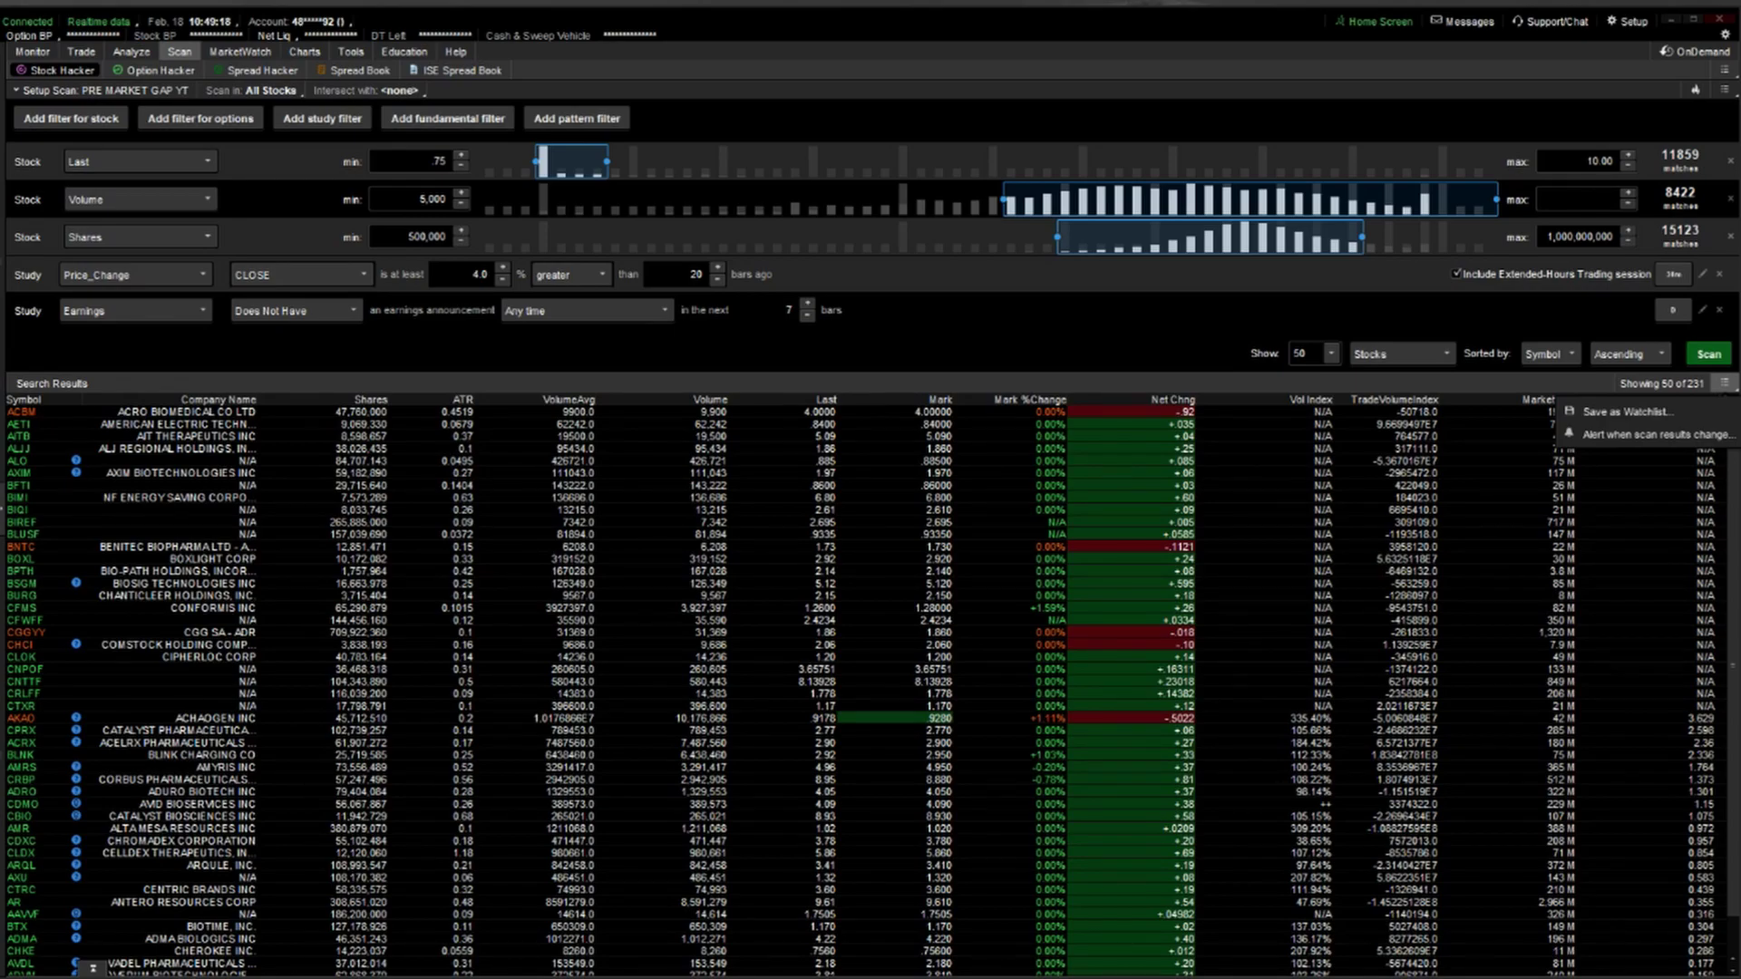
key("Escape")
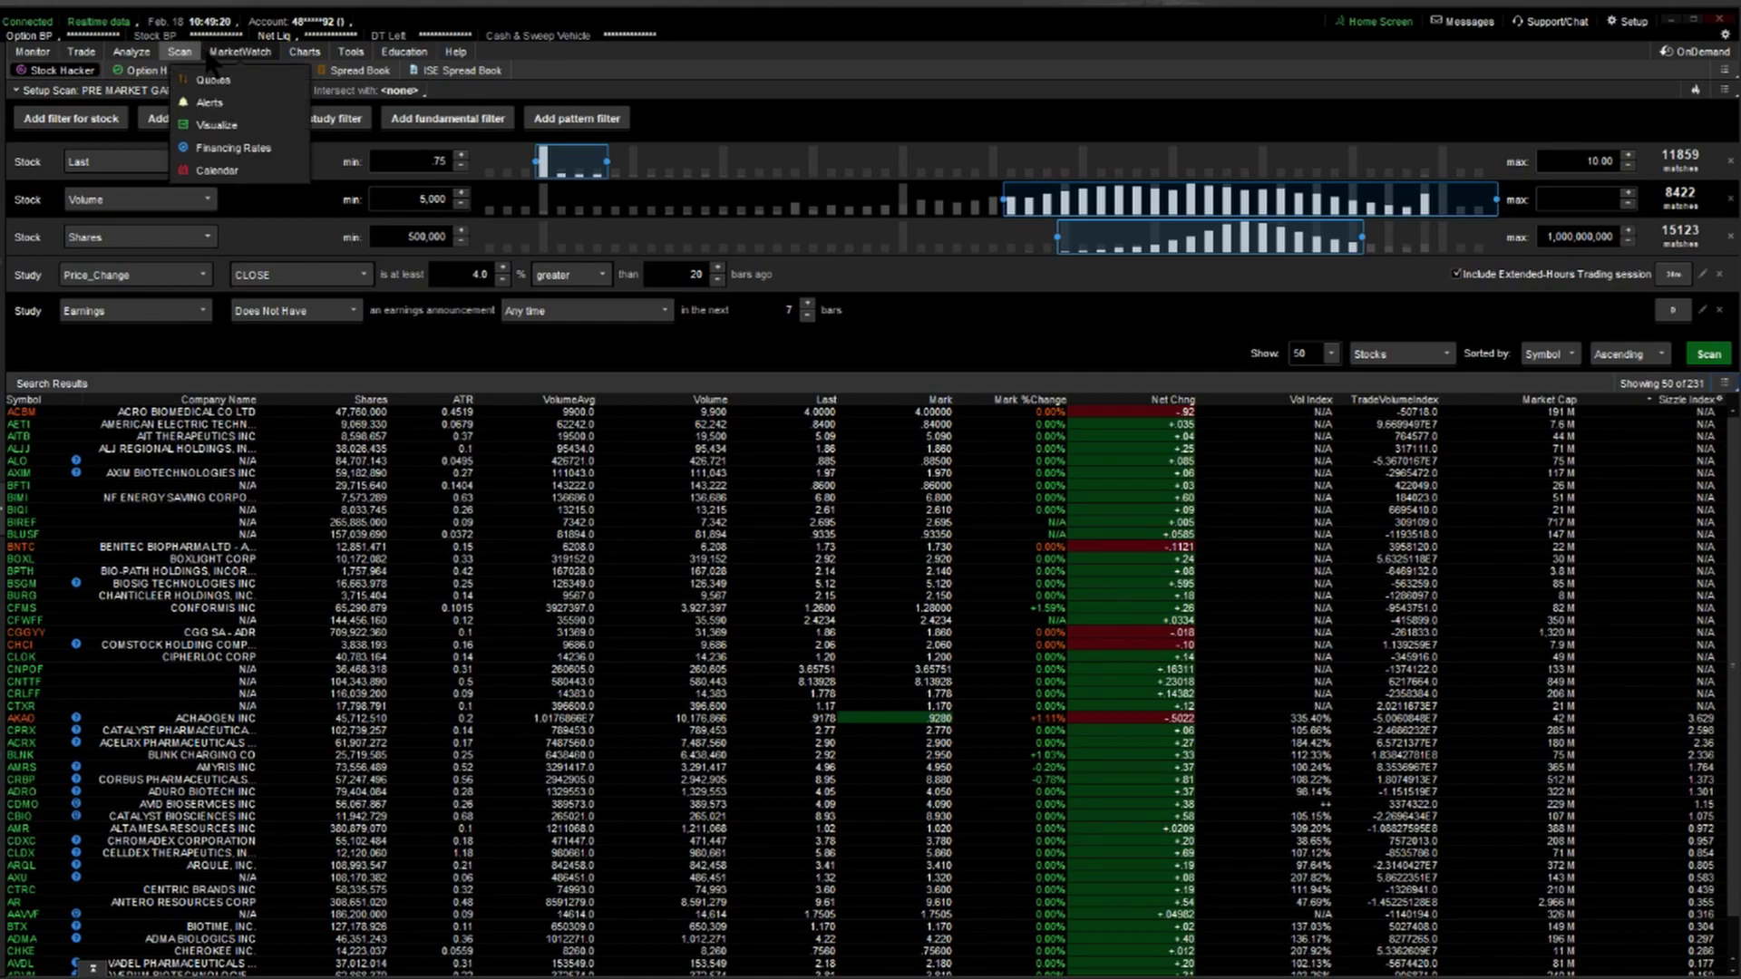